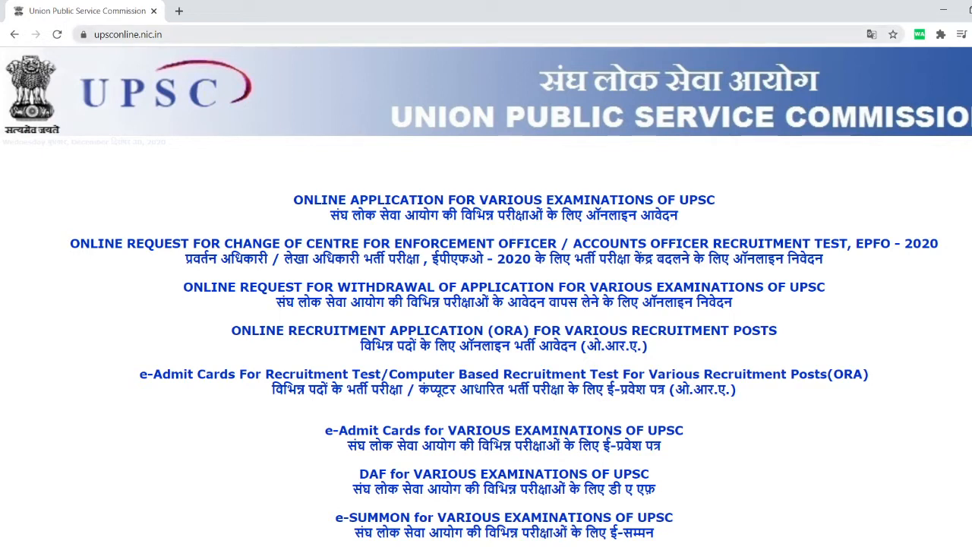
Highlight the upsconline.nic.in web address, then clear the highlight.
drag(94, 34, 161, 34)
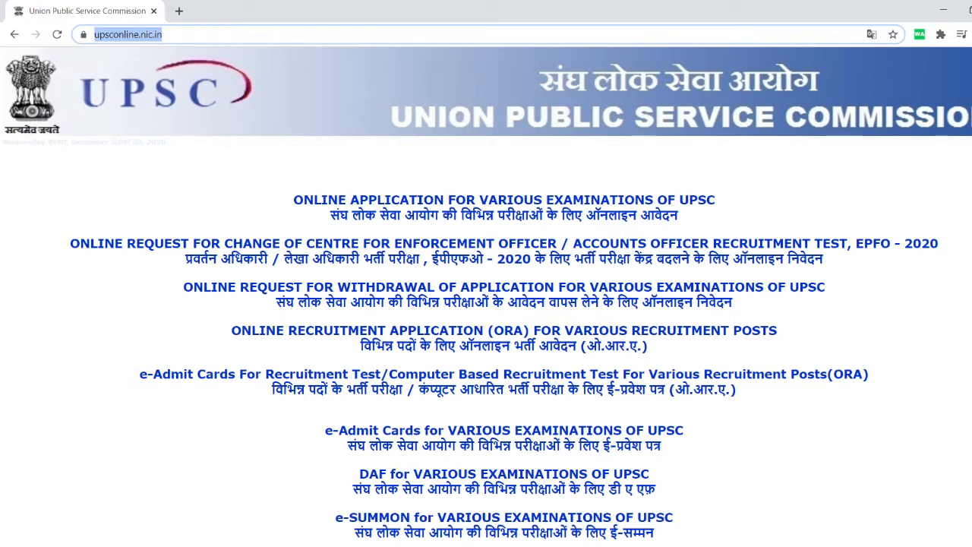
key(Escape)
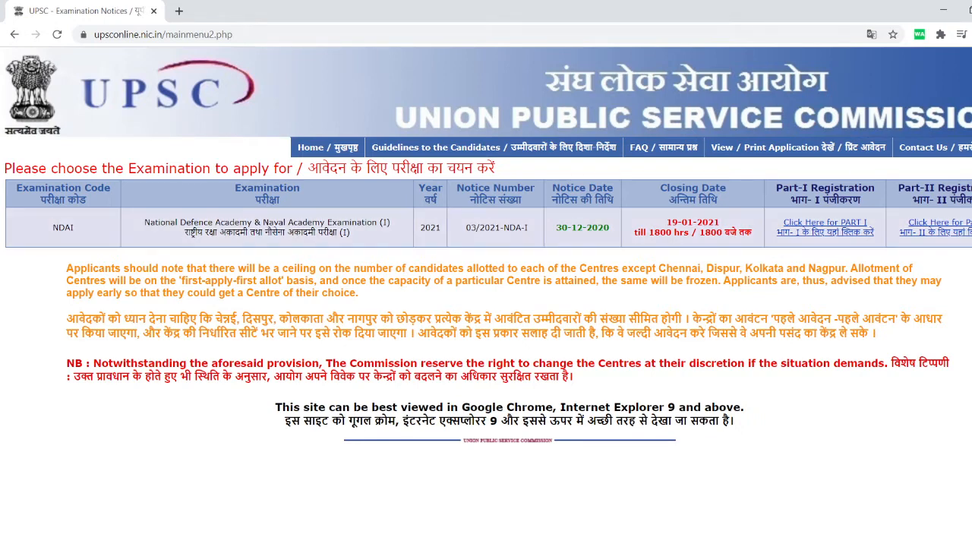
Note the 30-12-2020 notice date and start Part-I registration for the NDA exam.
drag(555, 227, 611, 227)
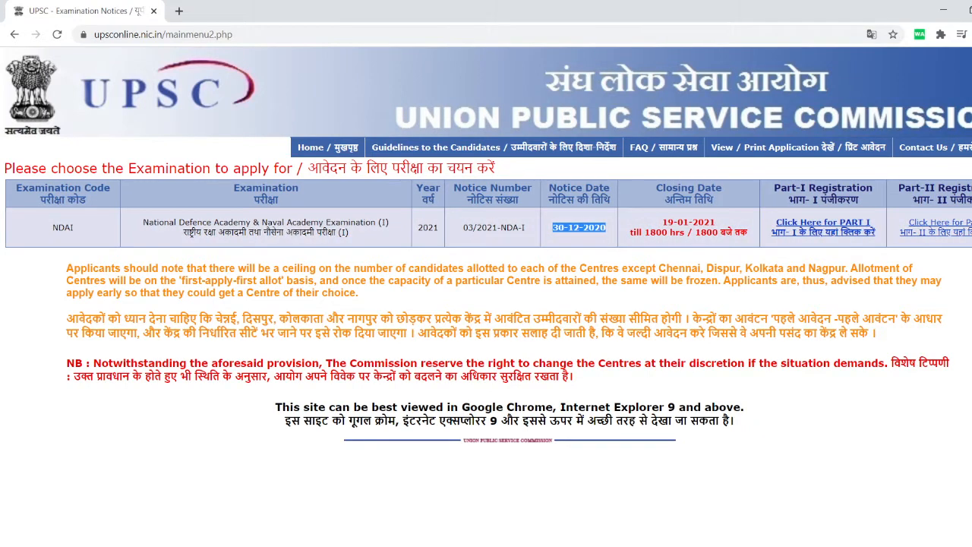
click(822, 226)
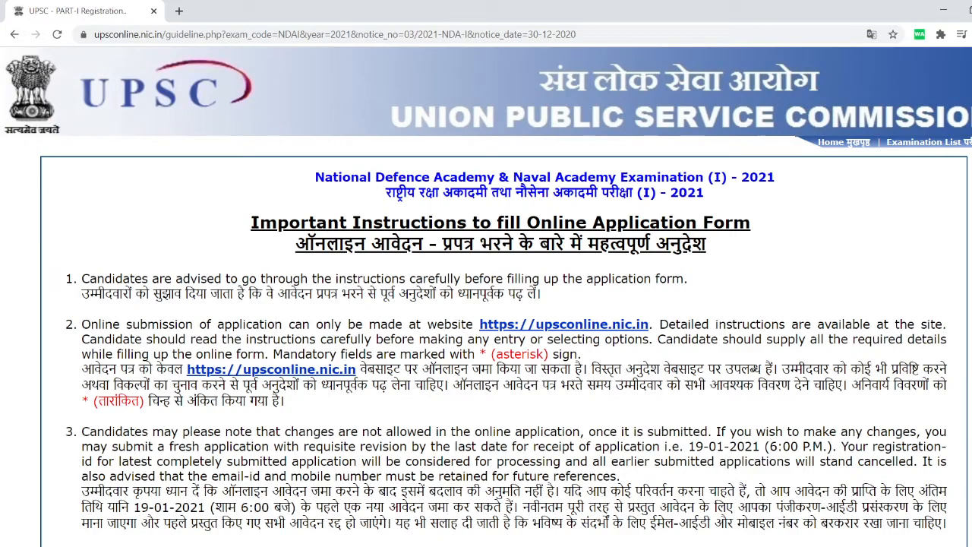
Scroll through the Important Instructions to the Yes confirmation at the bottom.
scroll(486, 296, down, 3)
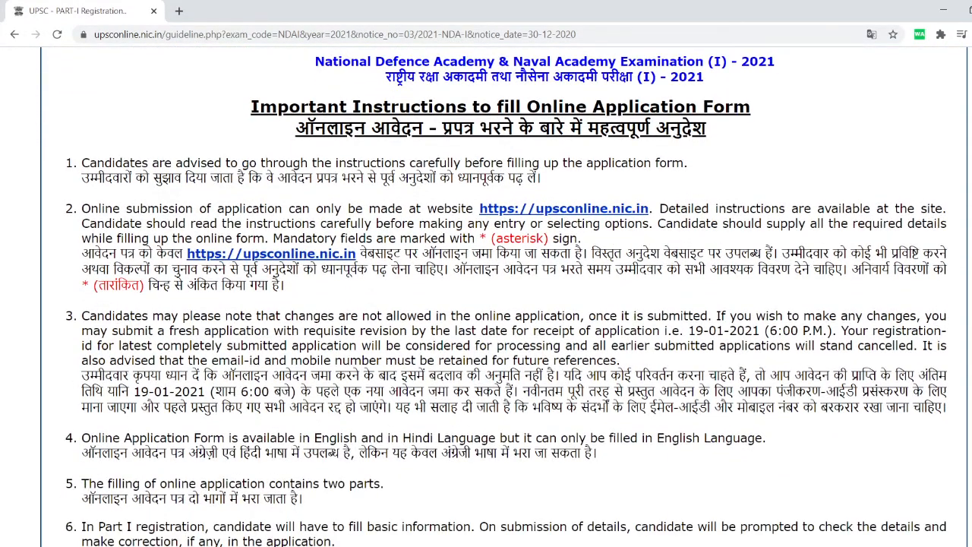
scroll(506, 296, down, 5)
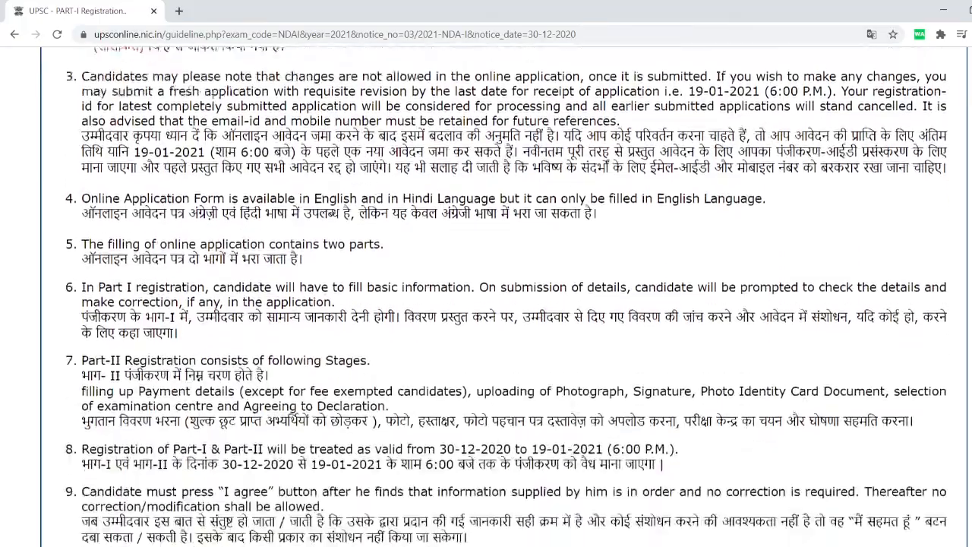
scroll(486, 296, down, 8)
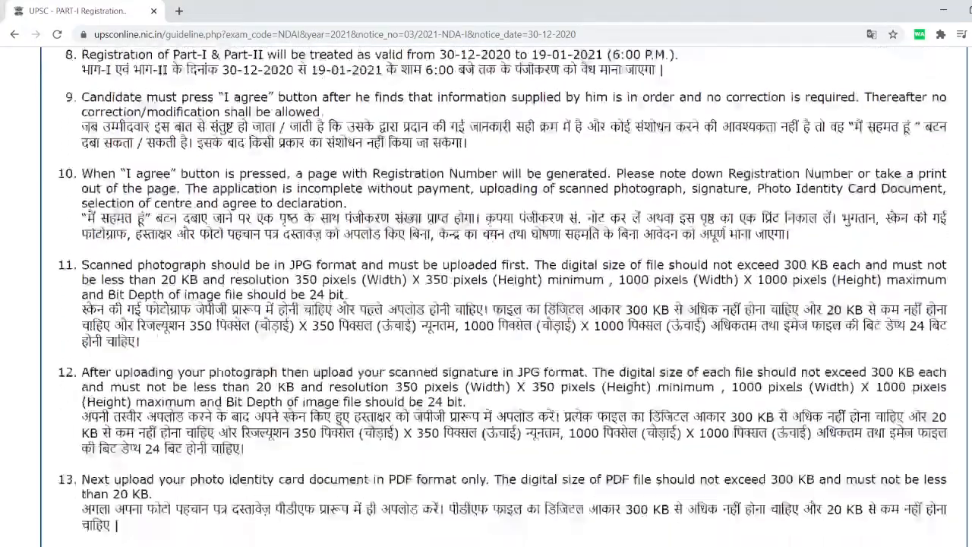
scroll(486, 297, down, 8)
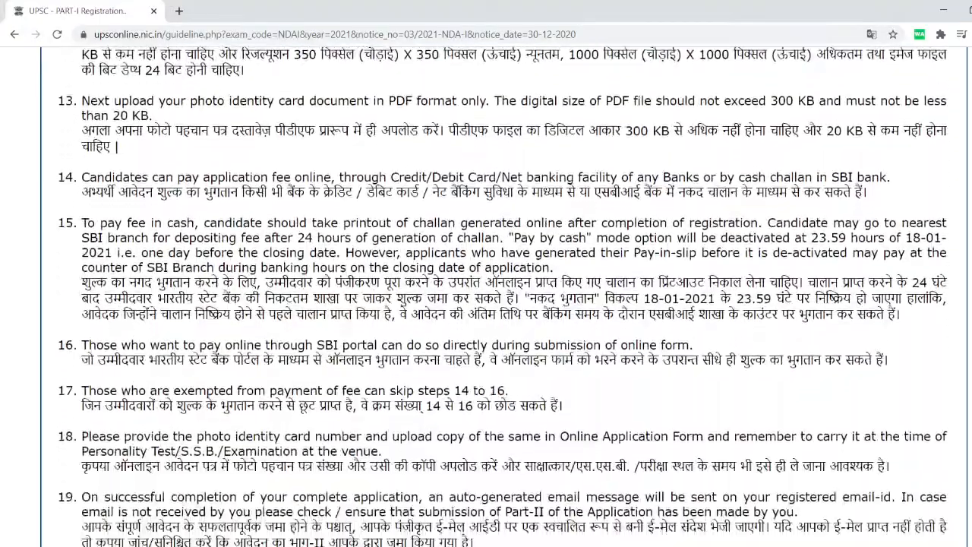
scroll(486, 296, down, 3)
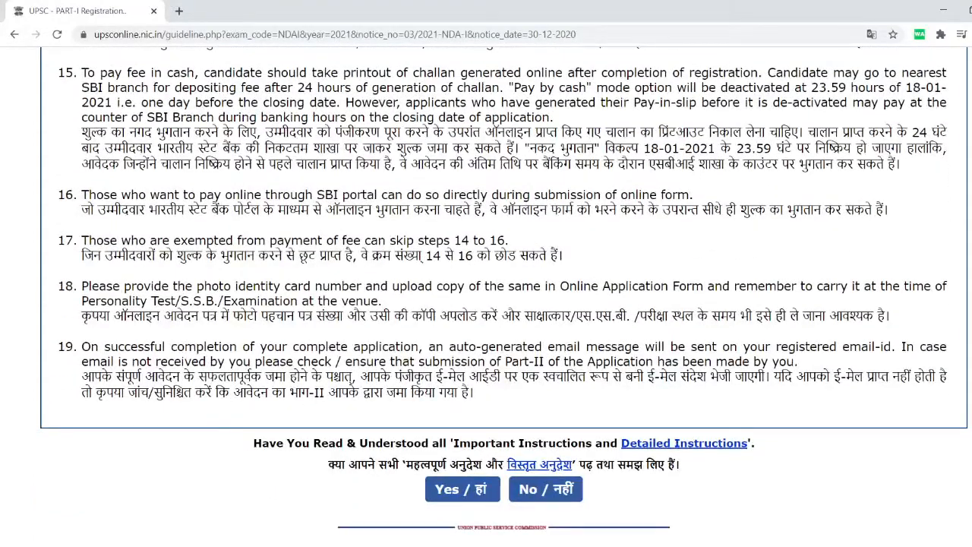
scroll(504, 295, up, 1)
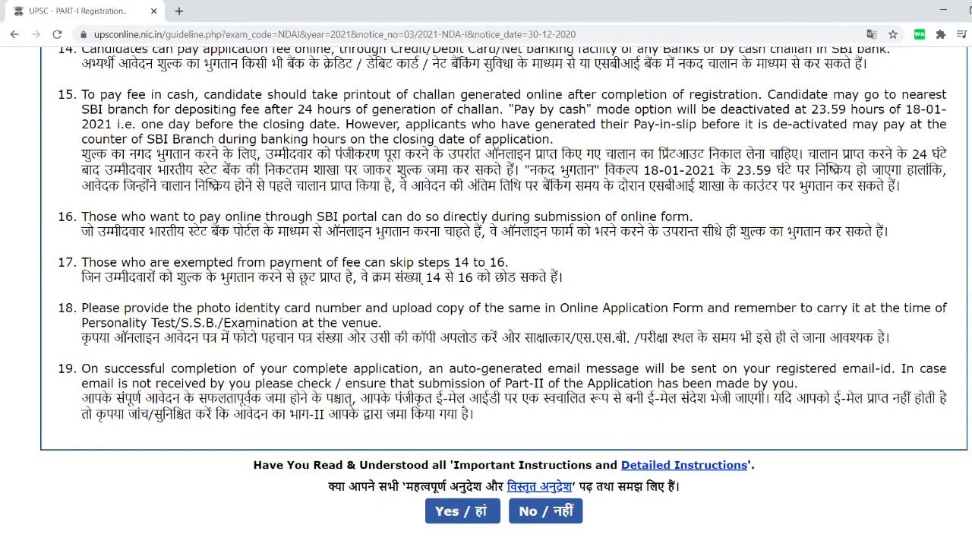
scroll(504, 295, up, 1)
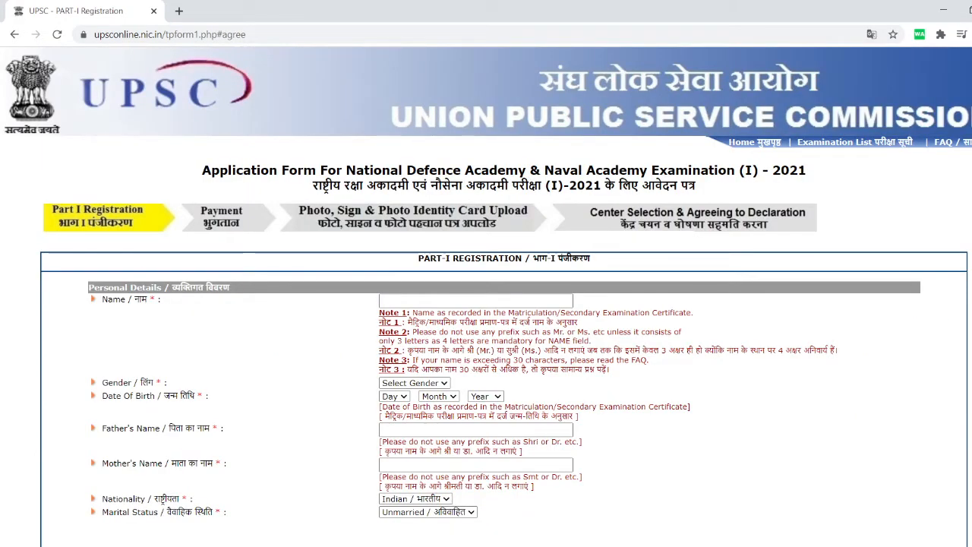
Enter the candidate's full name and set the gender to Male.
scroll(486, 304, down, 2)
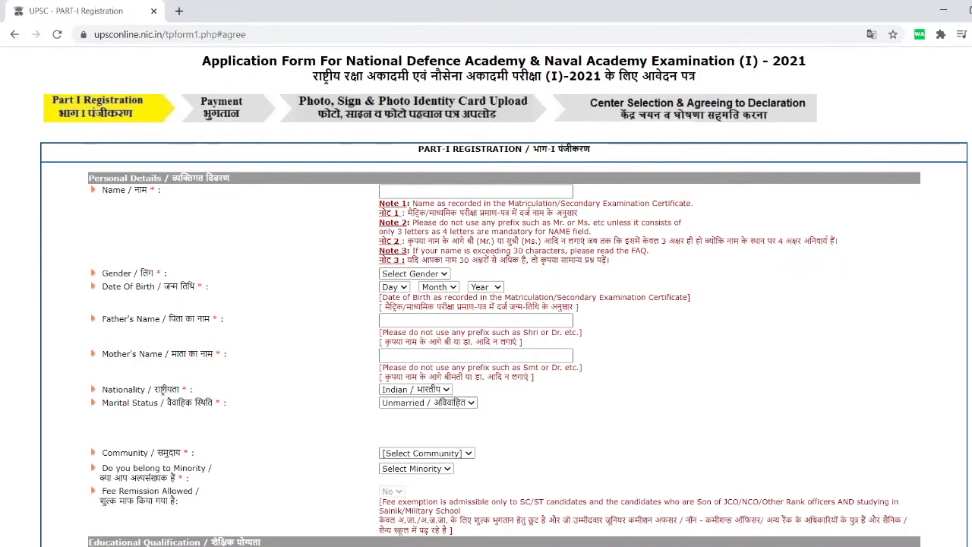
click(475, 192)
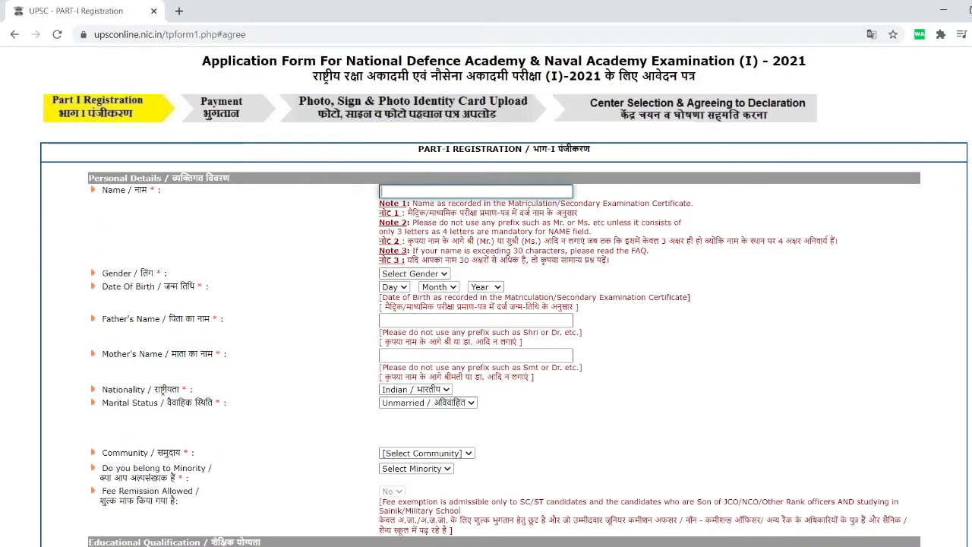
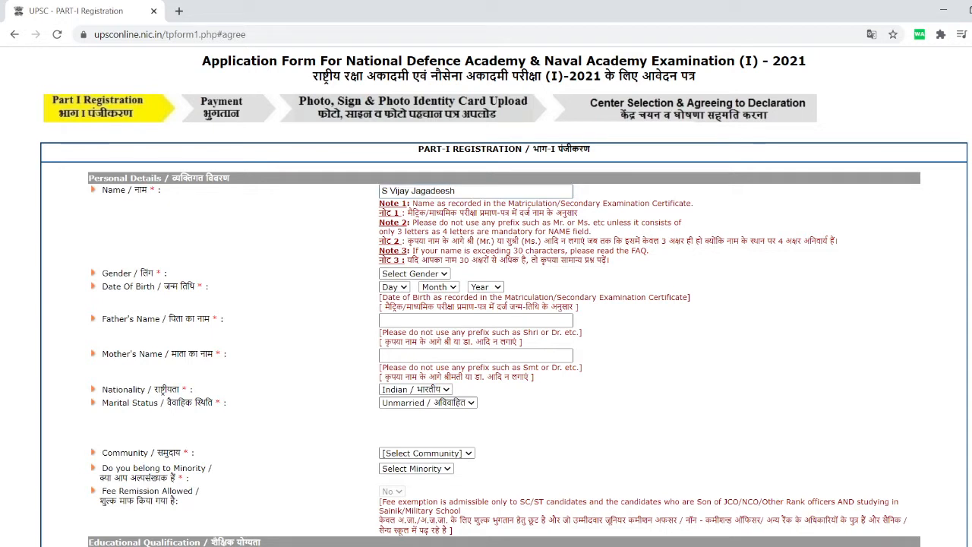
key(Tab)
key(Down)
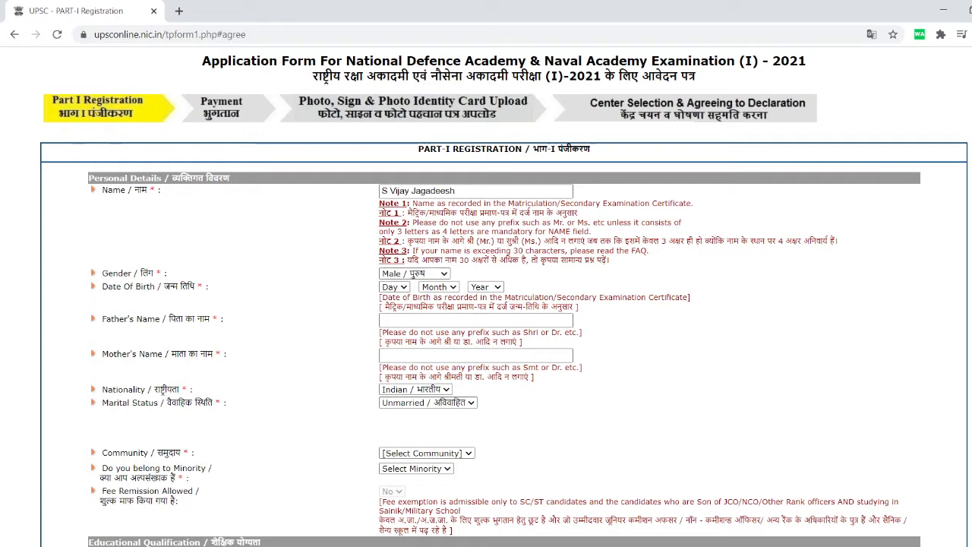
Set the date of birth to 17 Aug 2003.
click(394, 287)
click(438, 287)
click(439, 286)
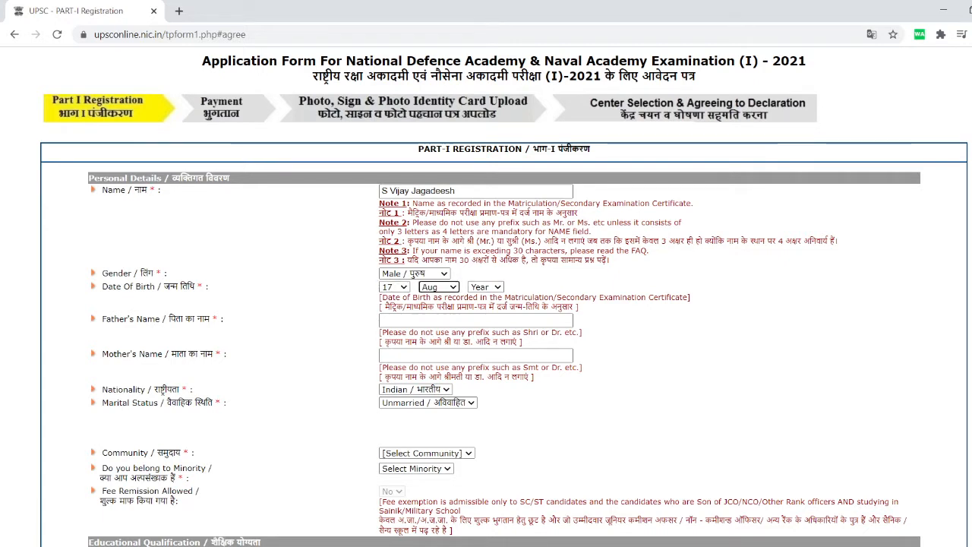
click(486, 287)
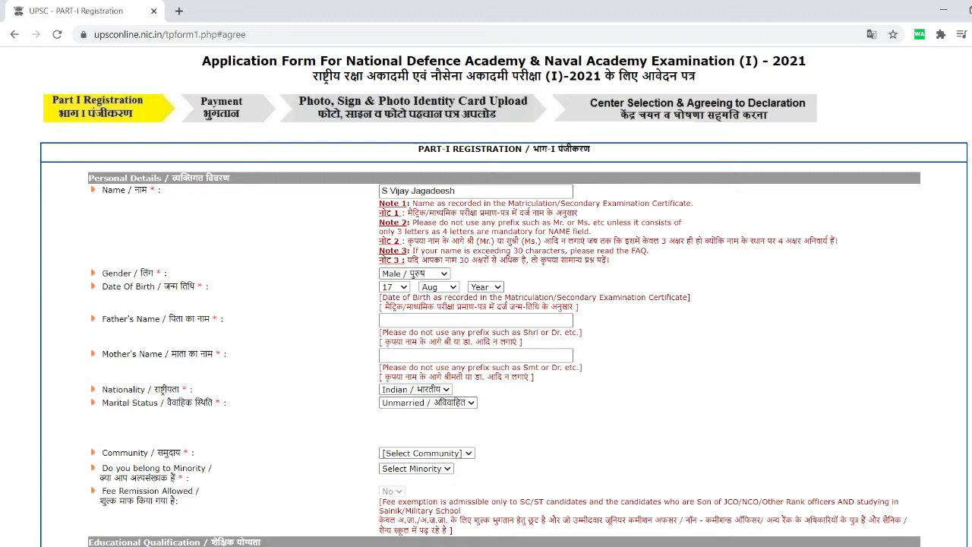
click(484, 320)
Enter the father's name and the mother's name.
click(476, 321)
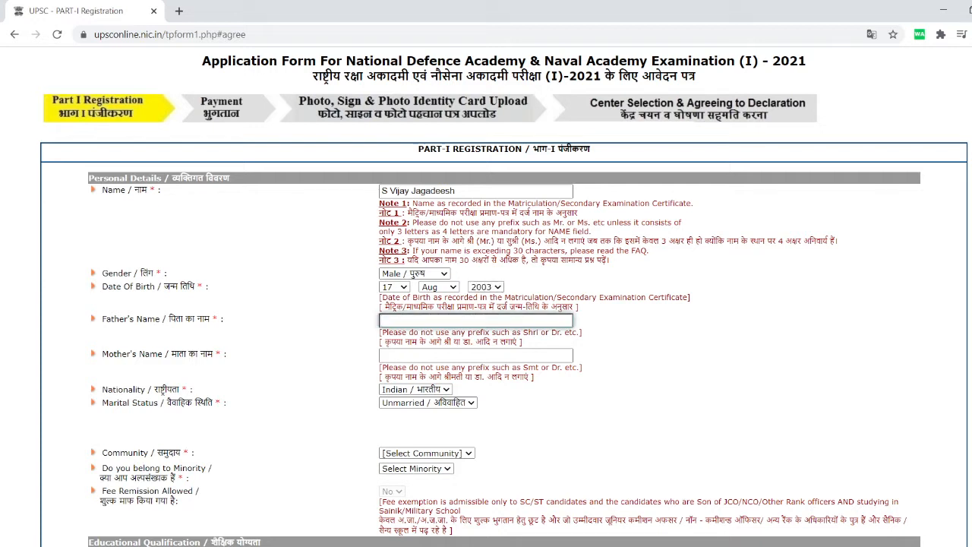
text(Sathya)
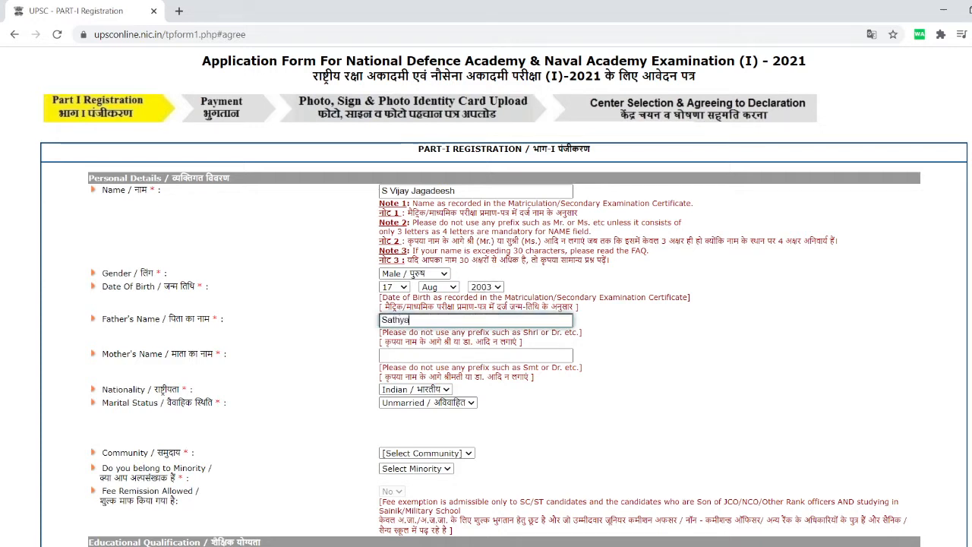
text(moorthy)
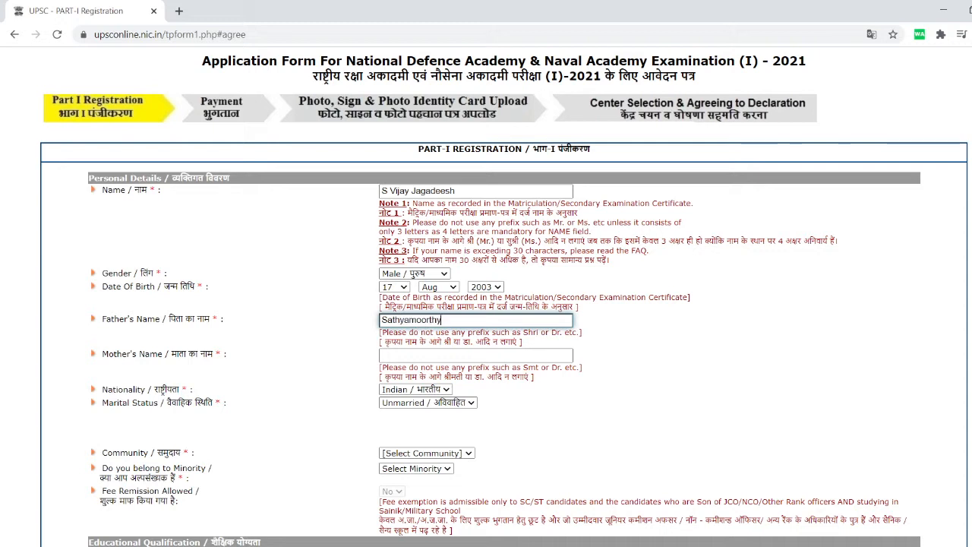
click(475, 355)
text(Rukmani)
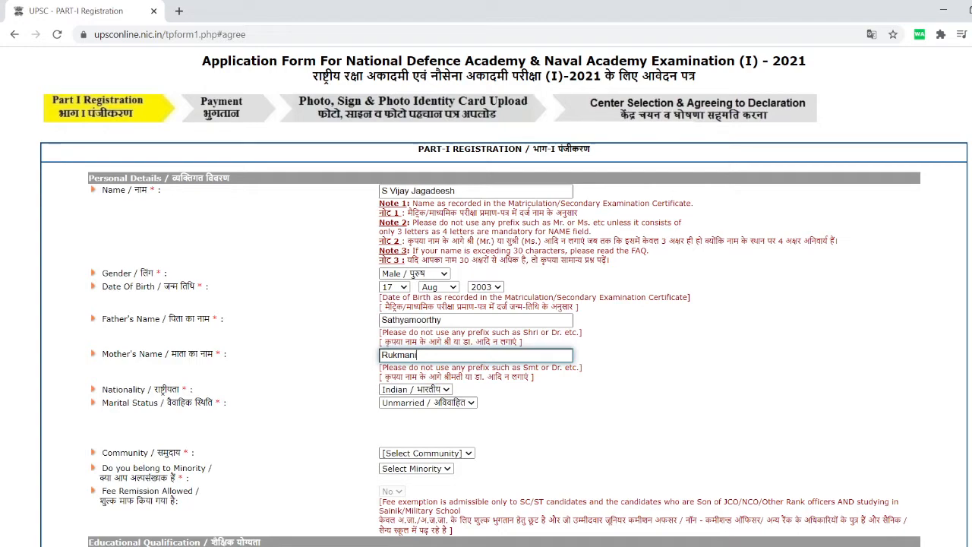
scroll(504, 296, down, 2)
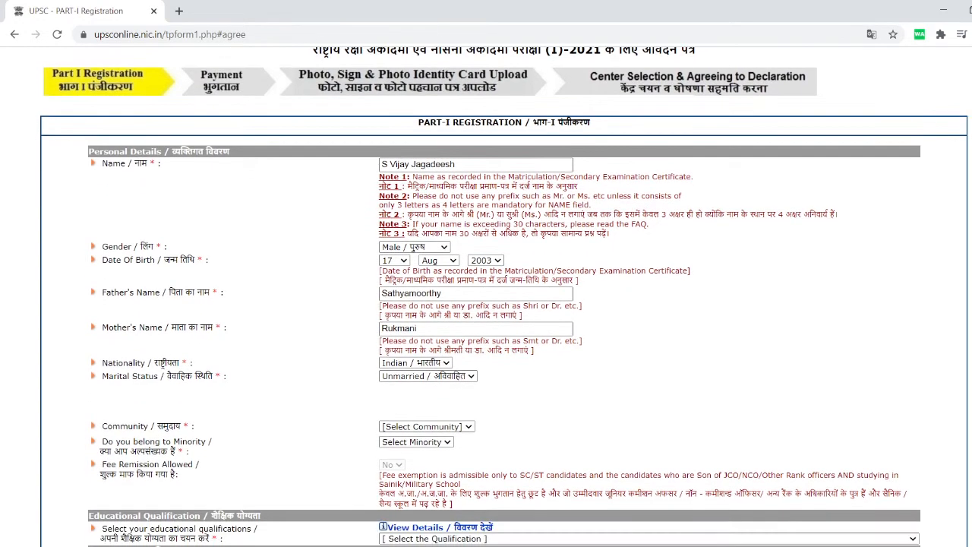
Choose OBC as the community and answer No to the creamy layer question.
scroll(505, 296, down, 2)
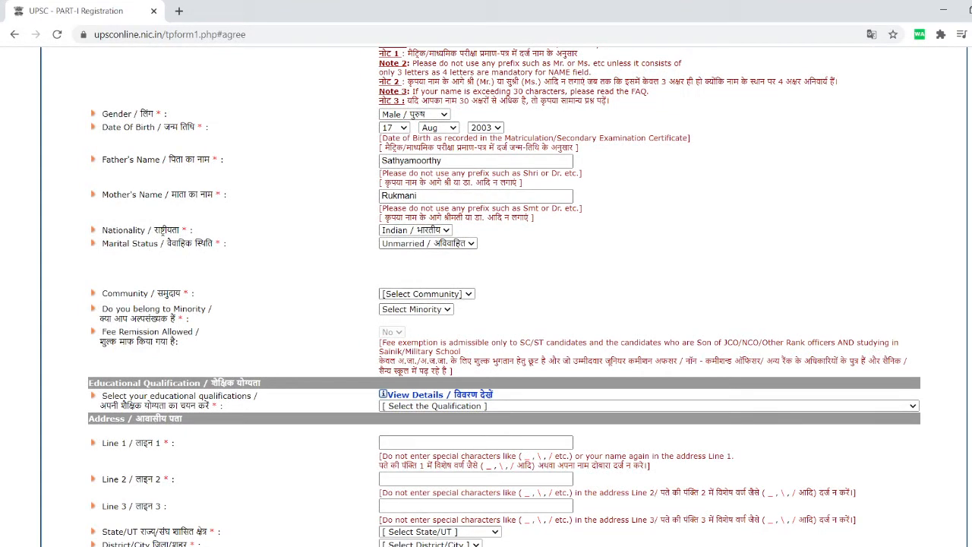
click(410, 314)
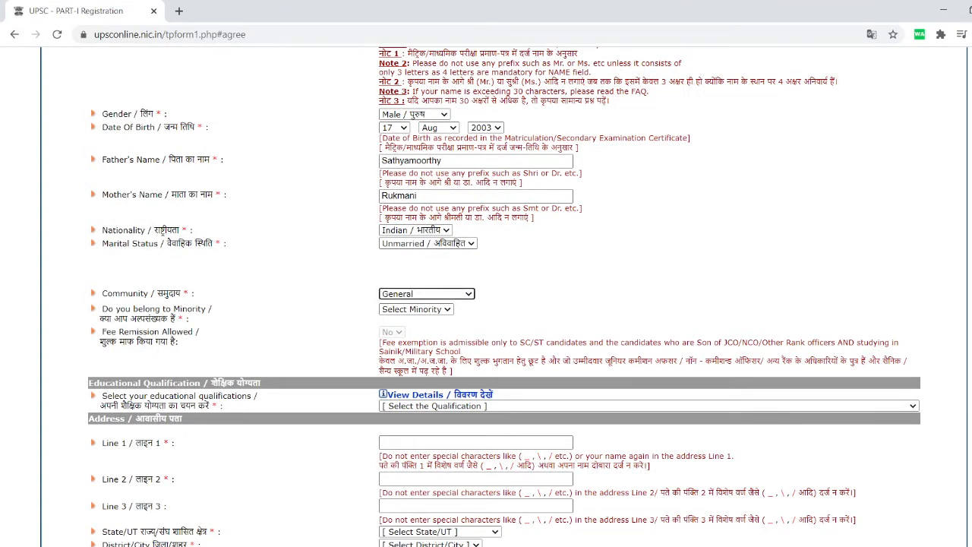
click(416, 309)
click(402, 326)
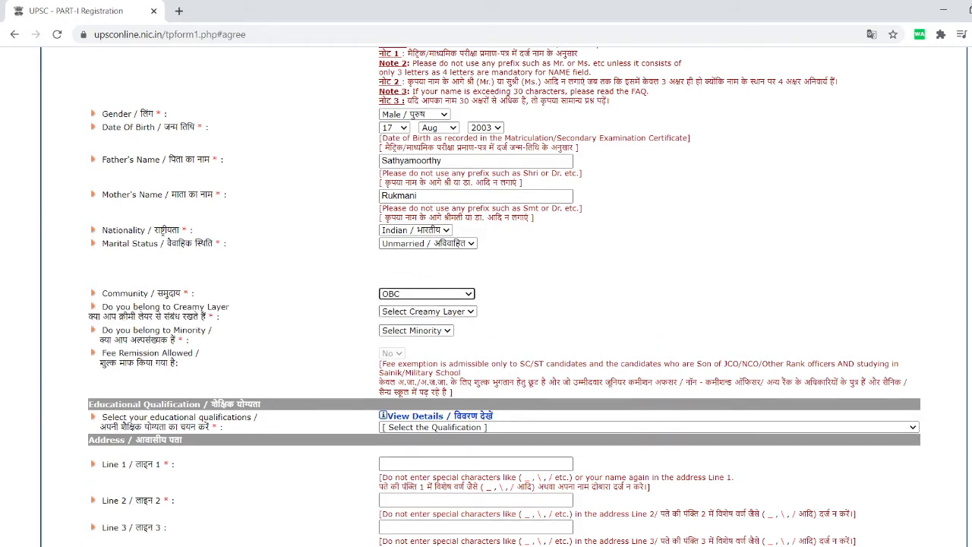
click(428, 312)
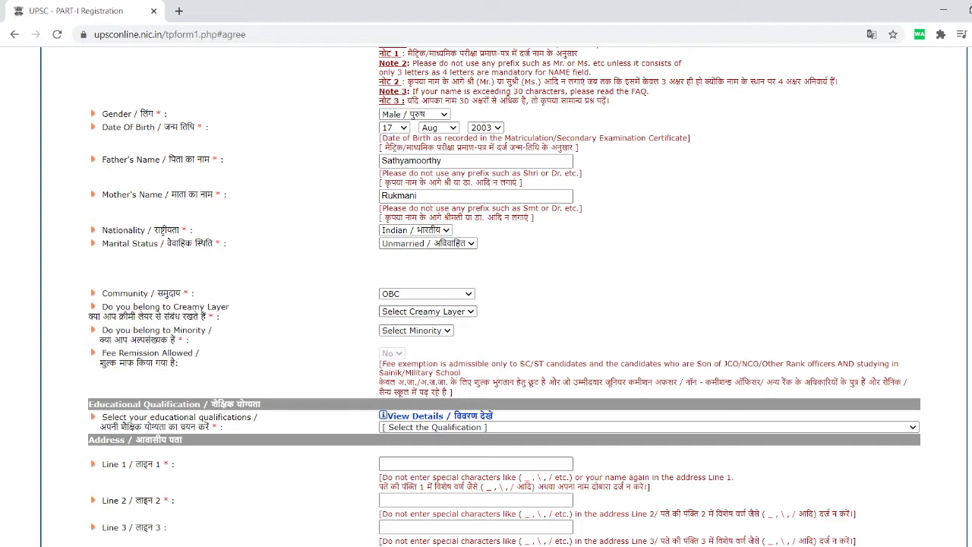
click(410, 334)
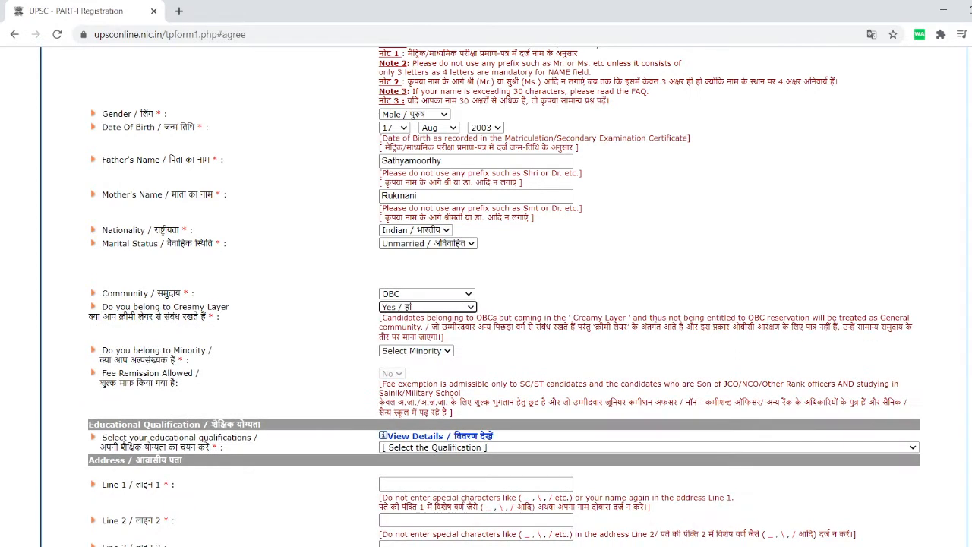
click(537, 295)
click(427, 306)
click(433, 341)
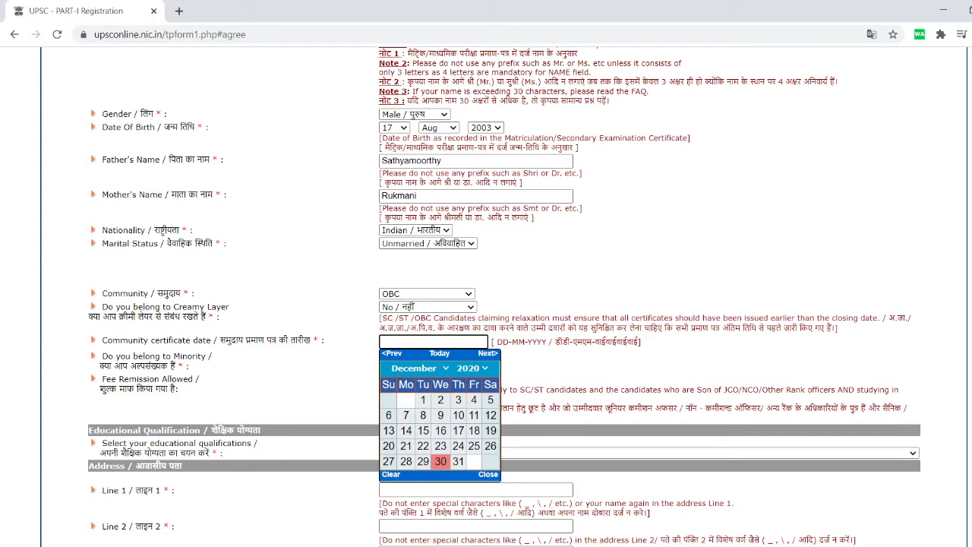
Set the community certificate date to 15-12-2020.
drag(108, 340, 214, 340)
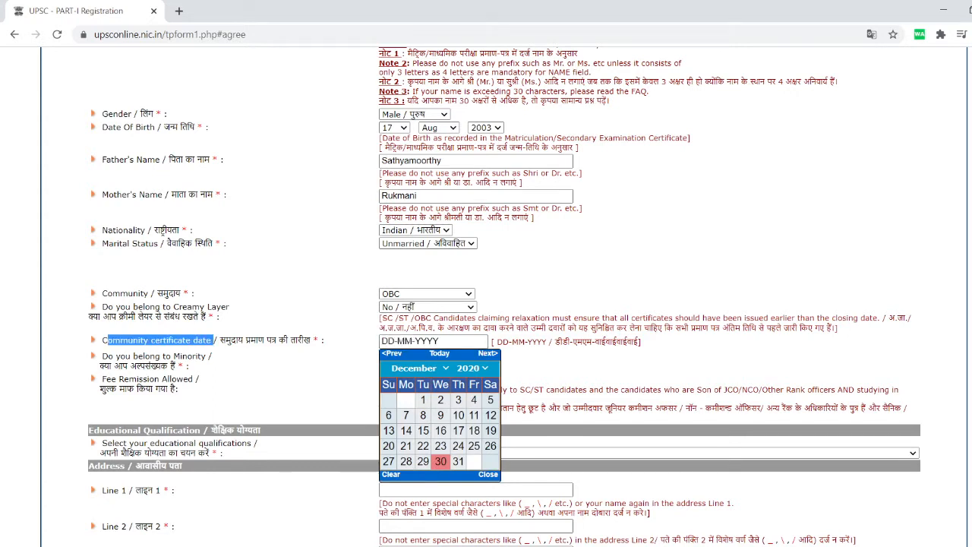
click(215, 340)
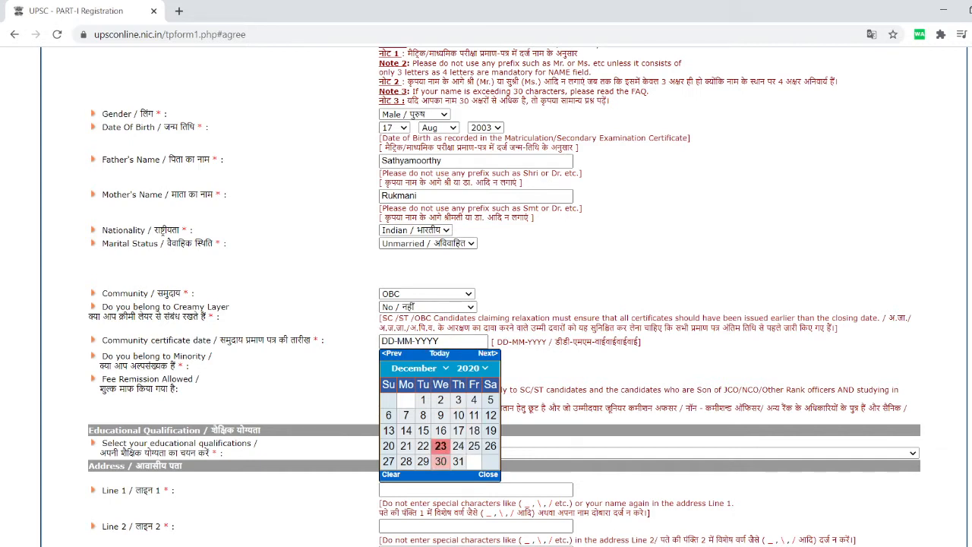
click(423, 429)
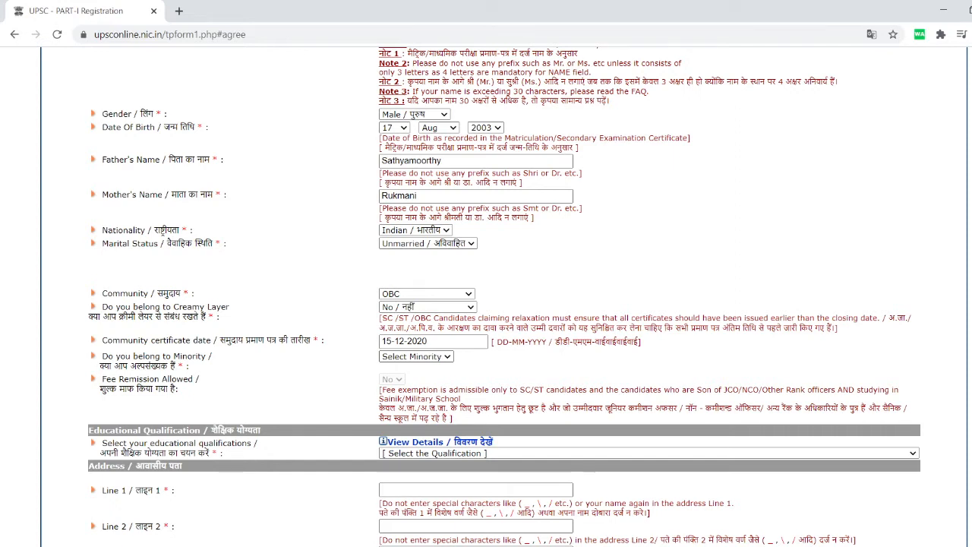
Set the minority answer to No, after trying Yes with Zoroastrian religion.
key(Down)
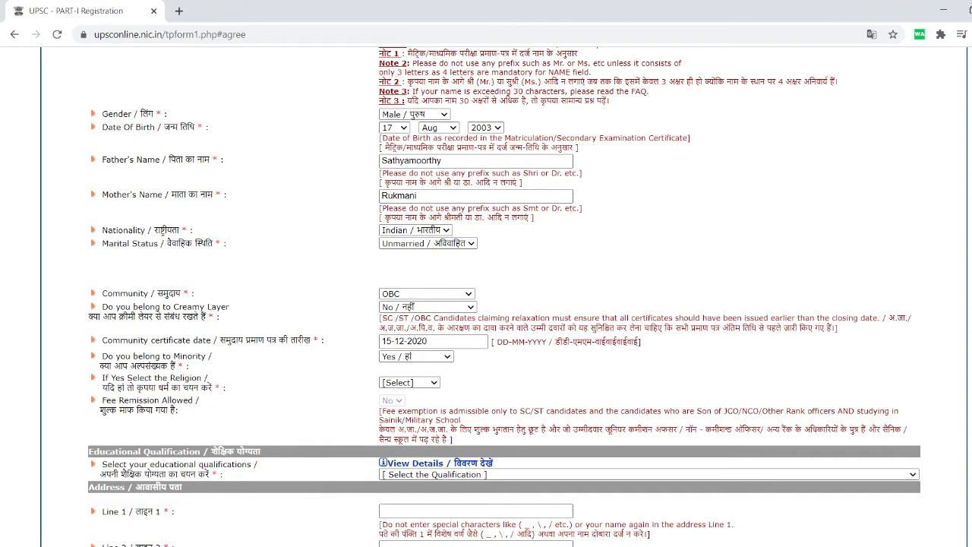
key(z)
key(Down)
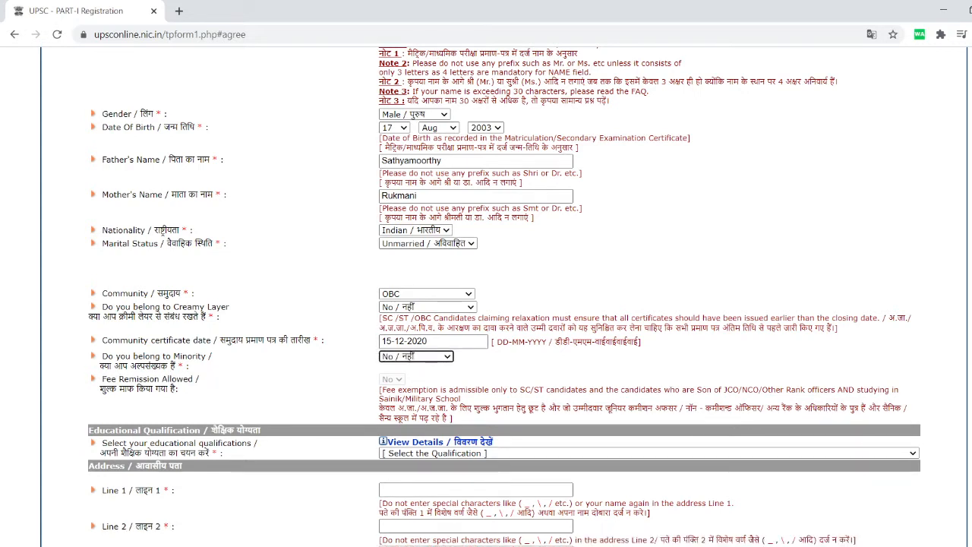
click(433, 342)
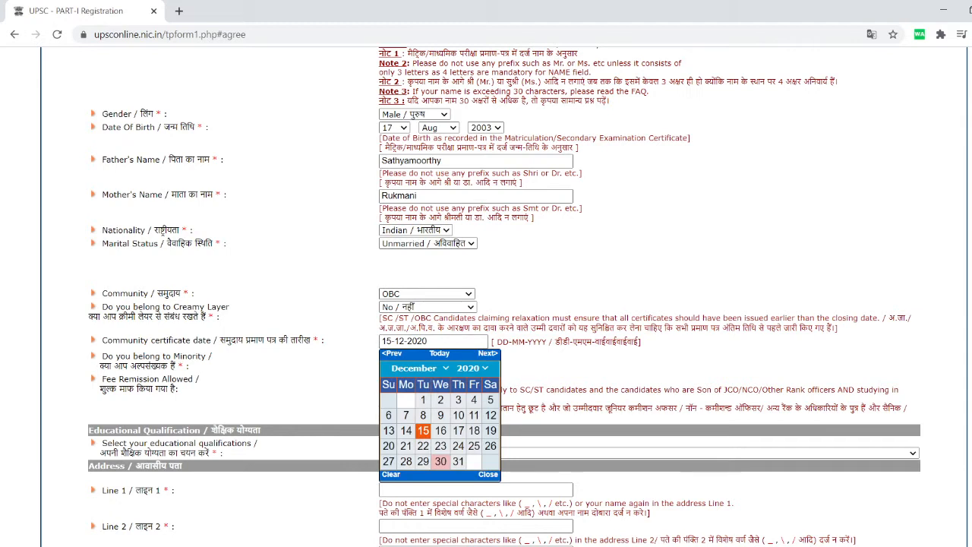
click(427, 294)
click(402, 317)
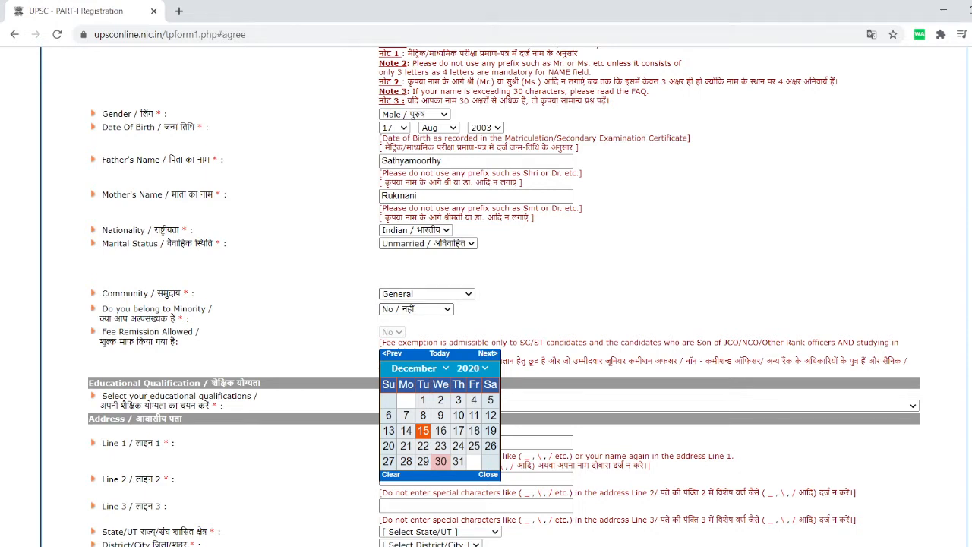
click(414, 325)
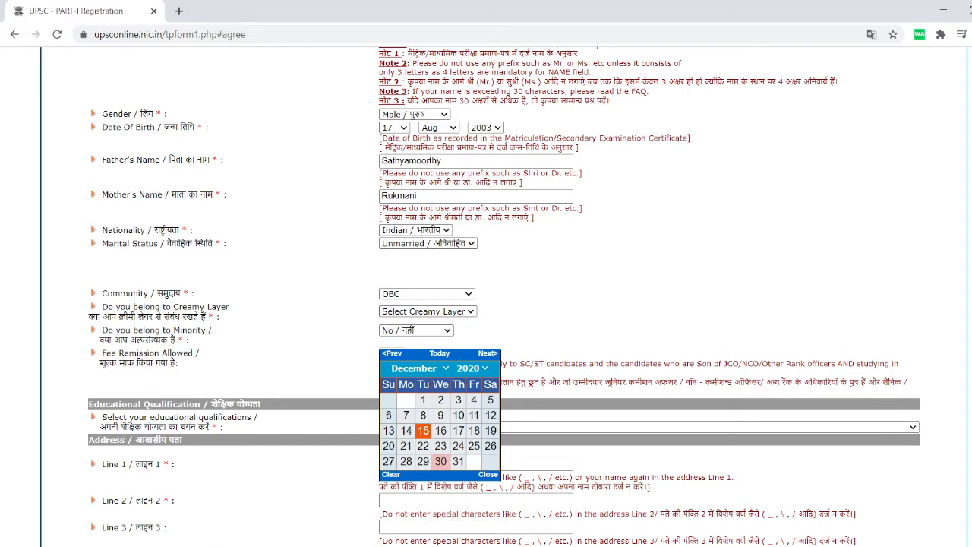
click(414, 344)
click(434, 342)
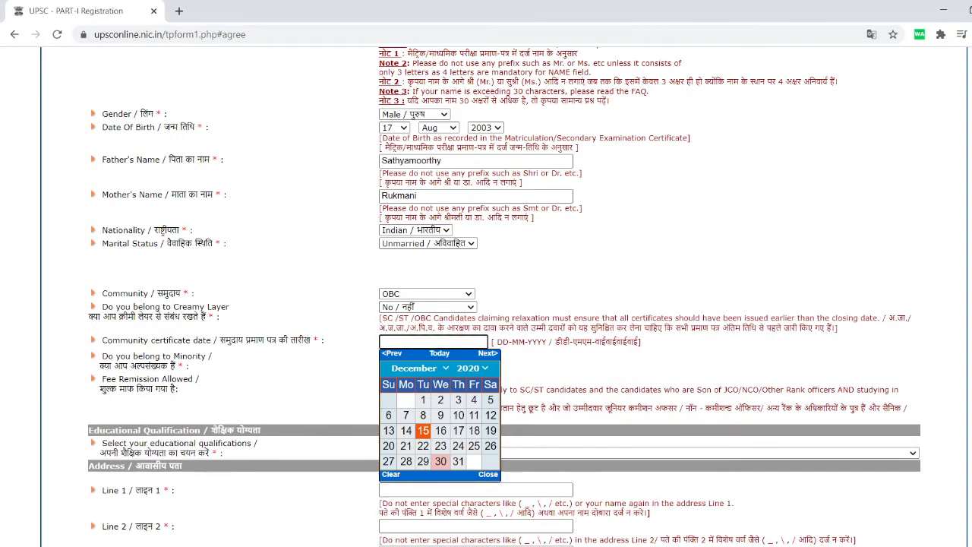
click(423, 430)
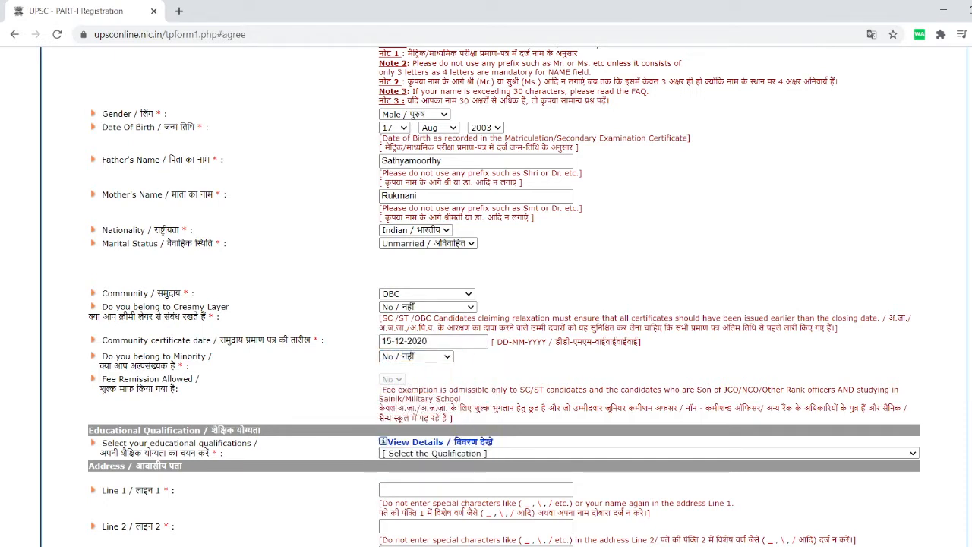
Answer Yes to the minority question, with religion Zoroastrian.
click(403, 378)
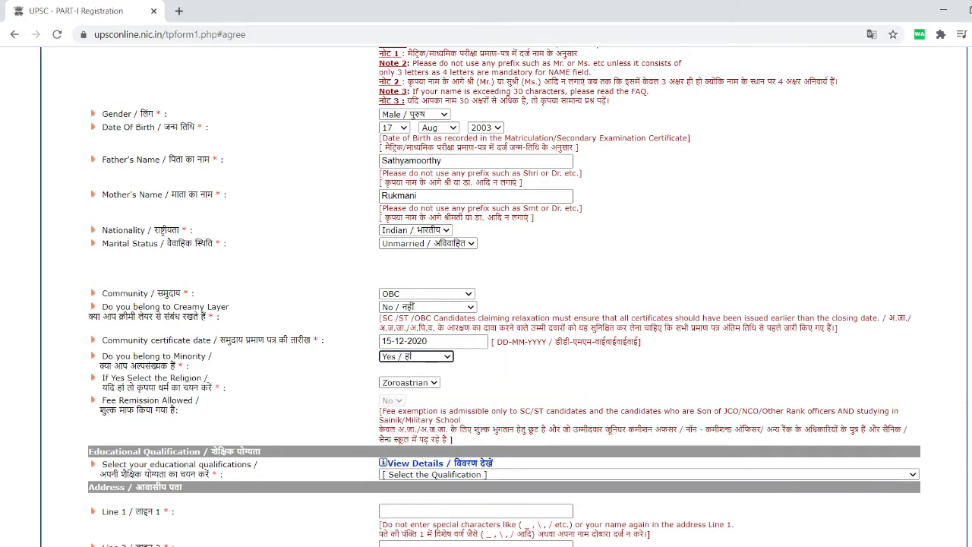
scroll(504, 296, down, 2)
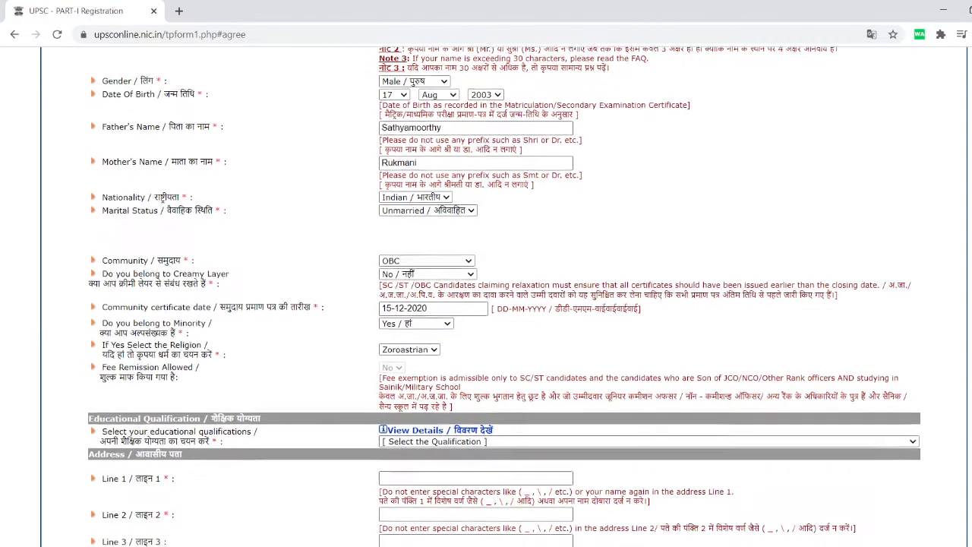
scroll(504, 296, down, 2)
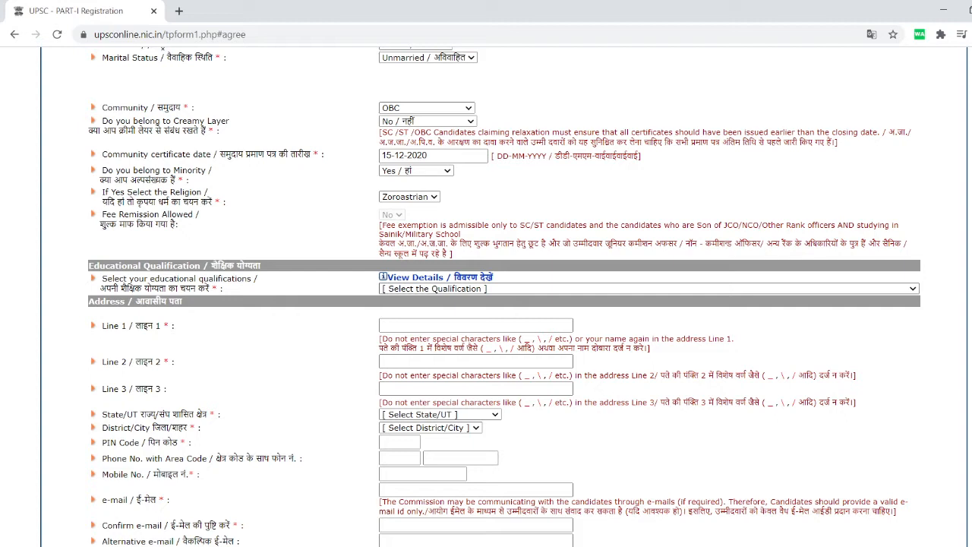
Choose the 12th-class qualification and enter address lines 'Line 1', 'line 2', 'line 3'.
click(648, 289)
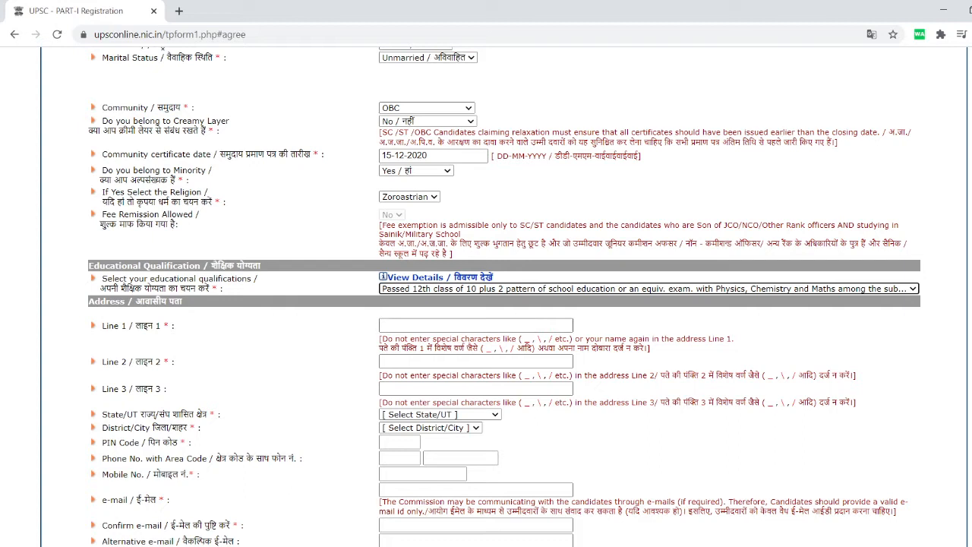
click(475, 325)
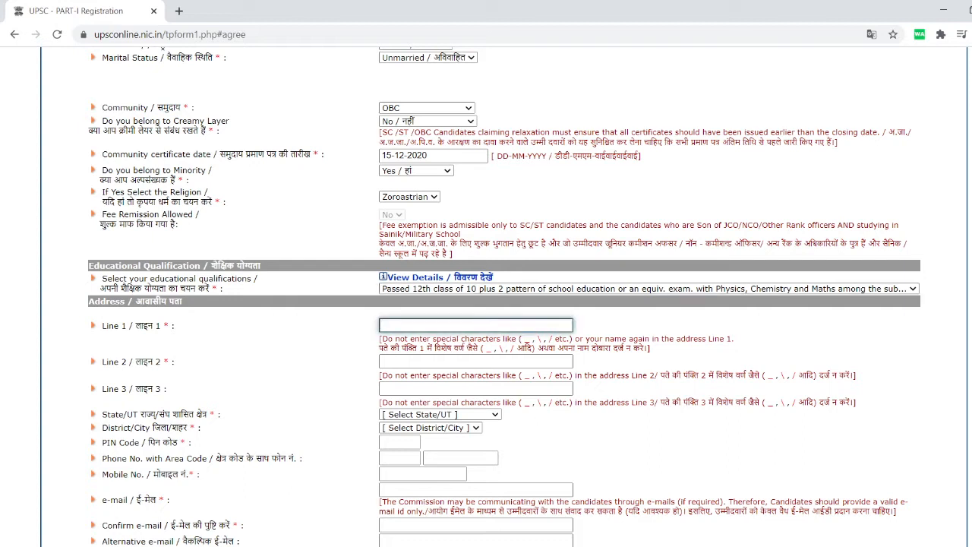
text(Line 1)
click(475, 361)
text(line)
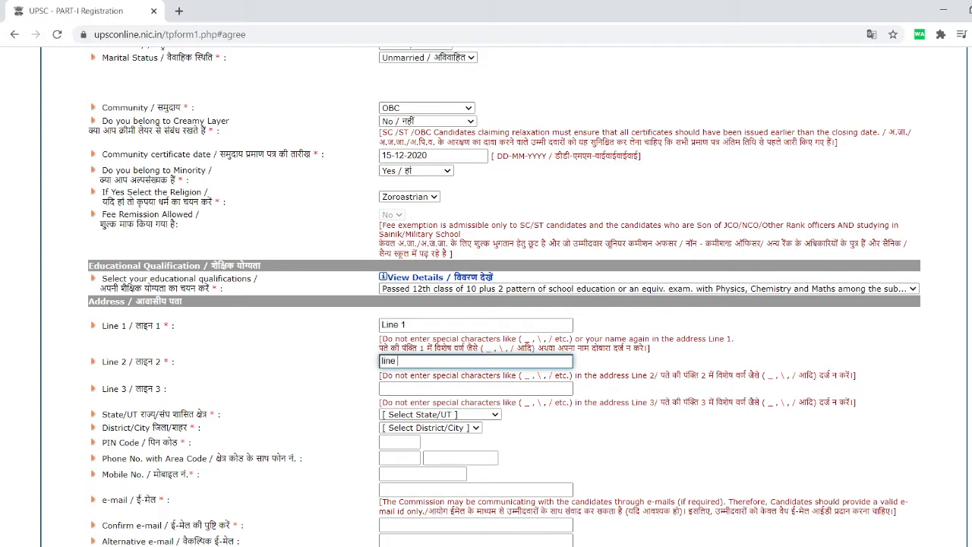
text( 2)
click(476, 388)
text(l)
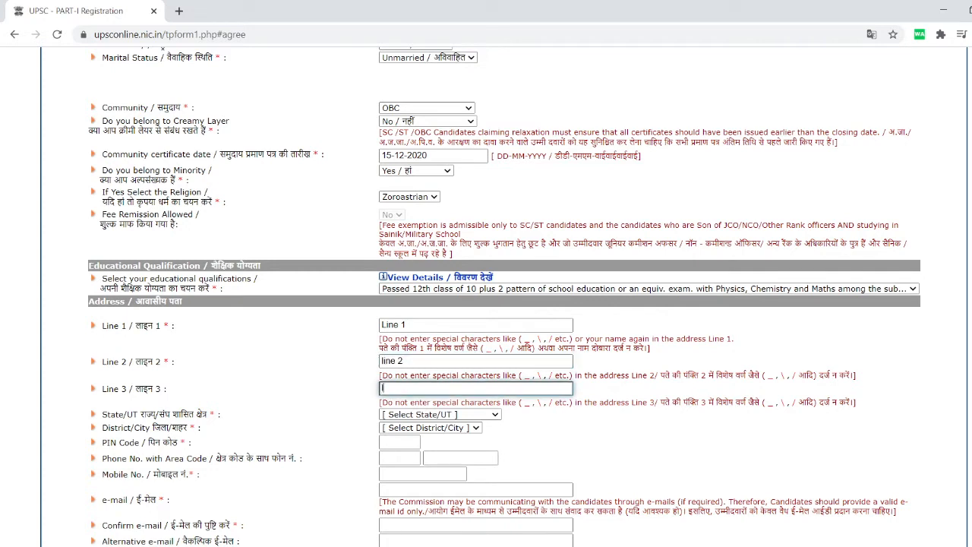
text(ine 3)
Set state Kerala and district Ernakulam, then enter the PIN code and mobile number.
key(Tab)
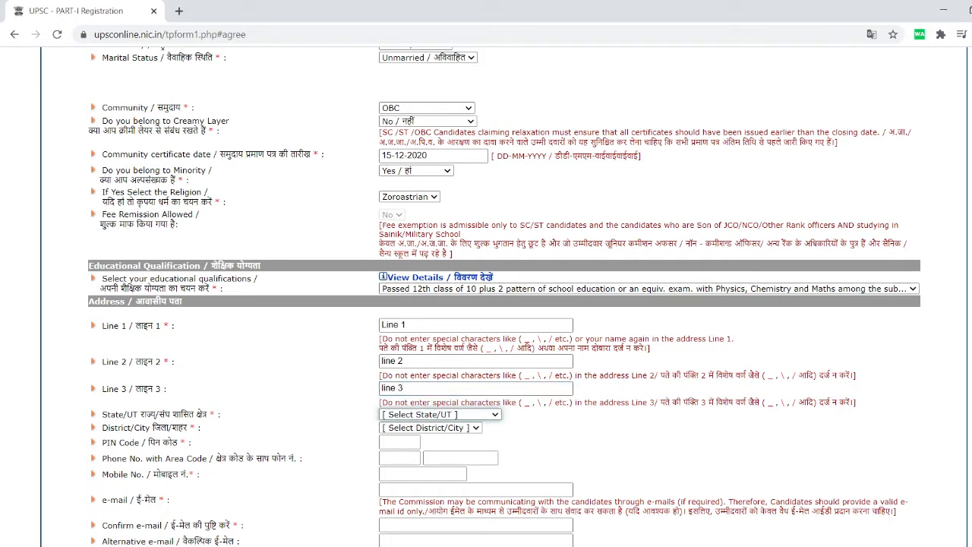
text(ke)
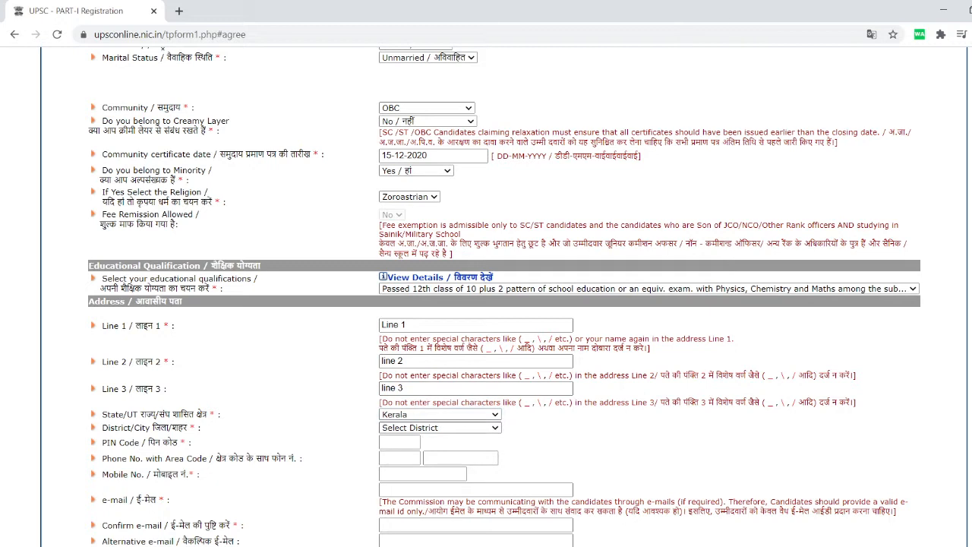
key(Tab)
text(e)
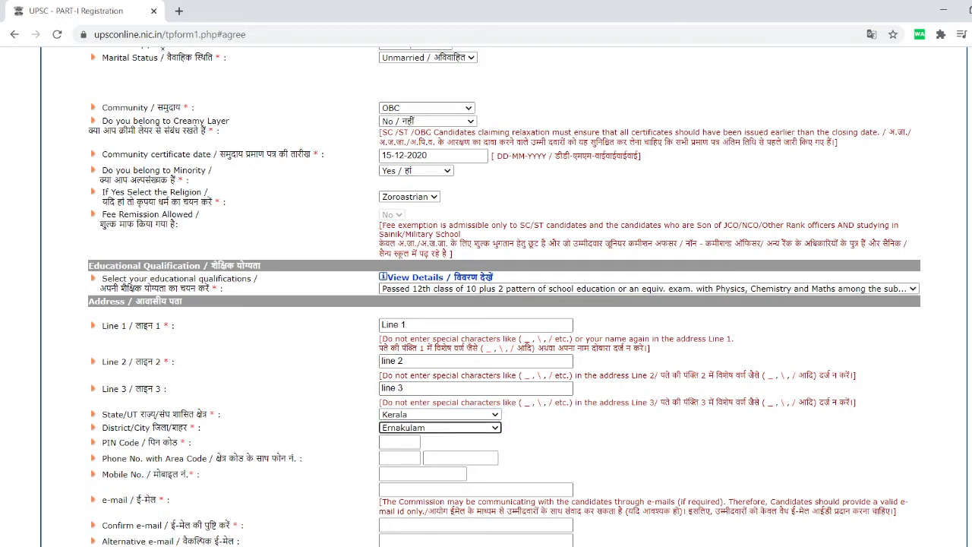
key(Tab)
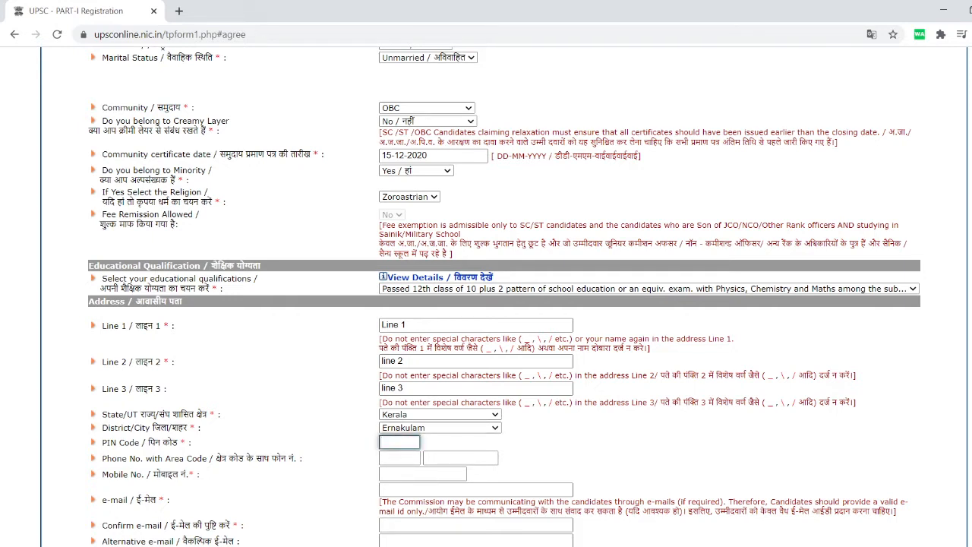
text(682020)
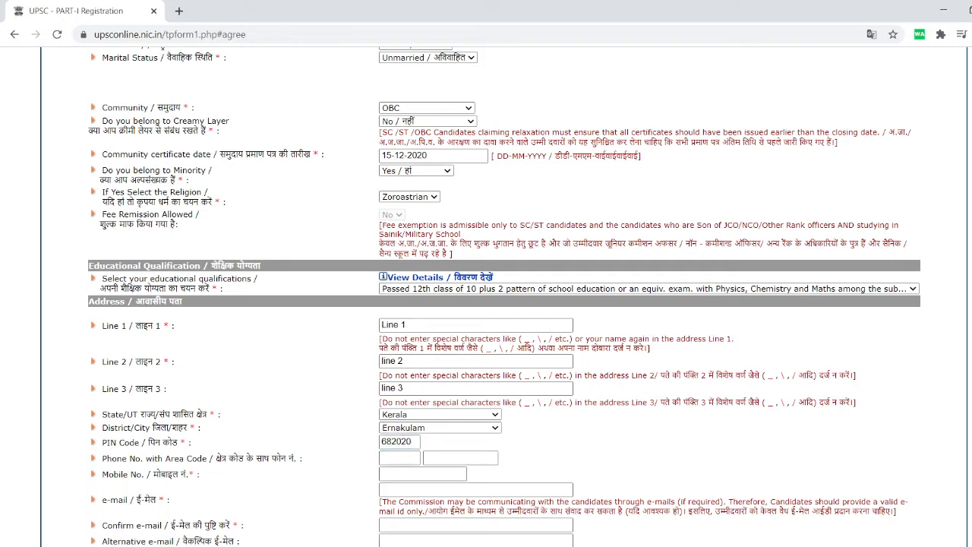
click(422, 474)
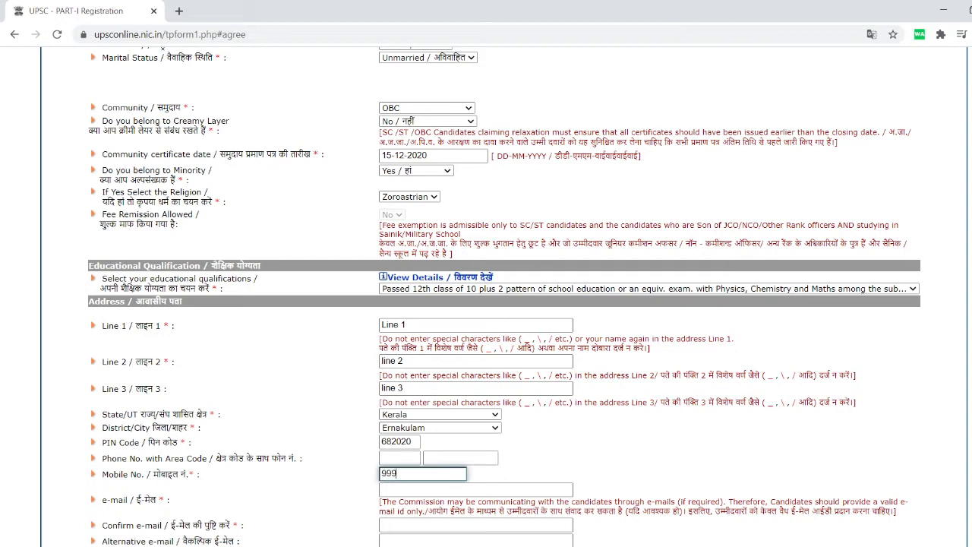
Enter the candidate's e-mail address in both e-mail fields and continue to the next page.
scroll(486, 296, down, 2)
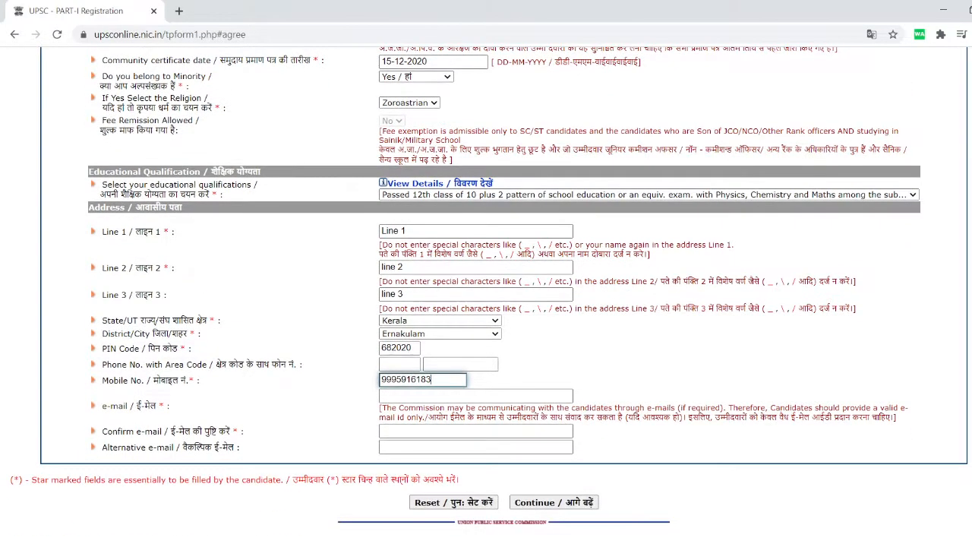
click(475, 394)
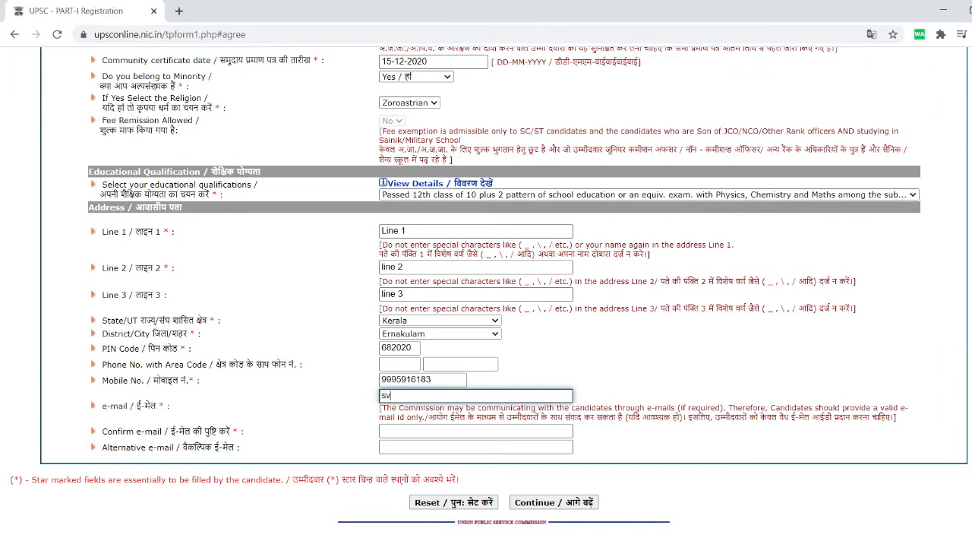
click(475, 430)
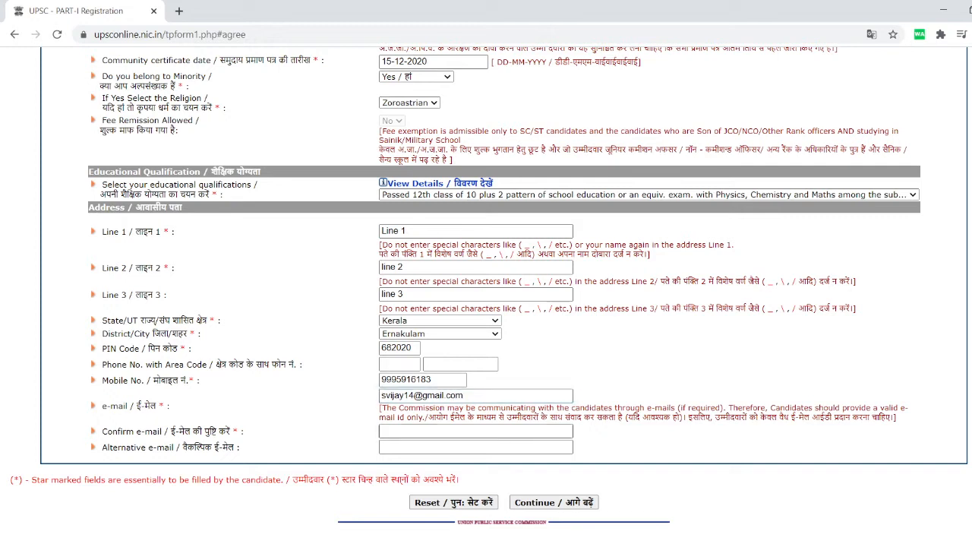
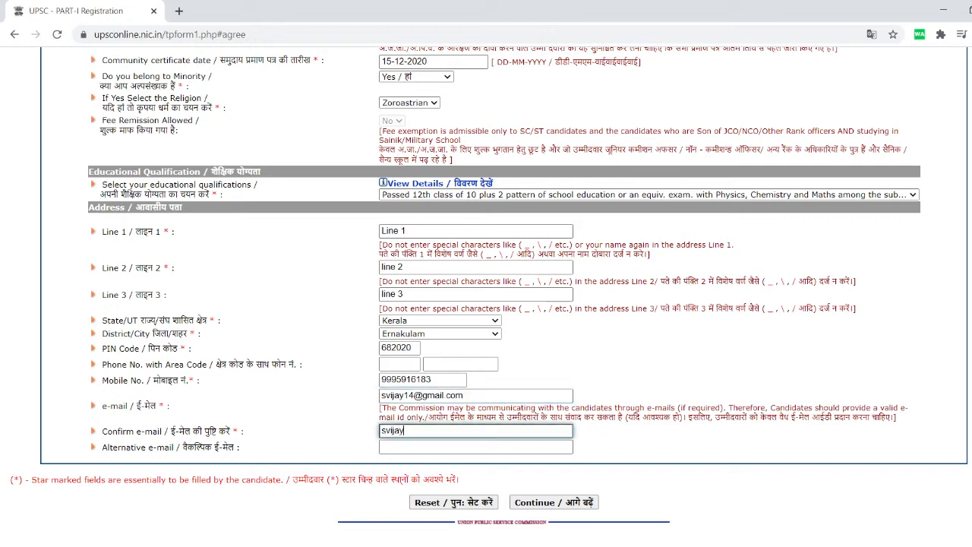
click(400, 480)
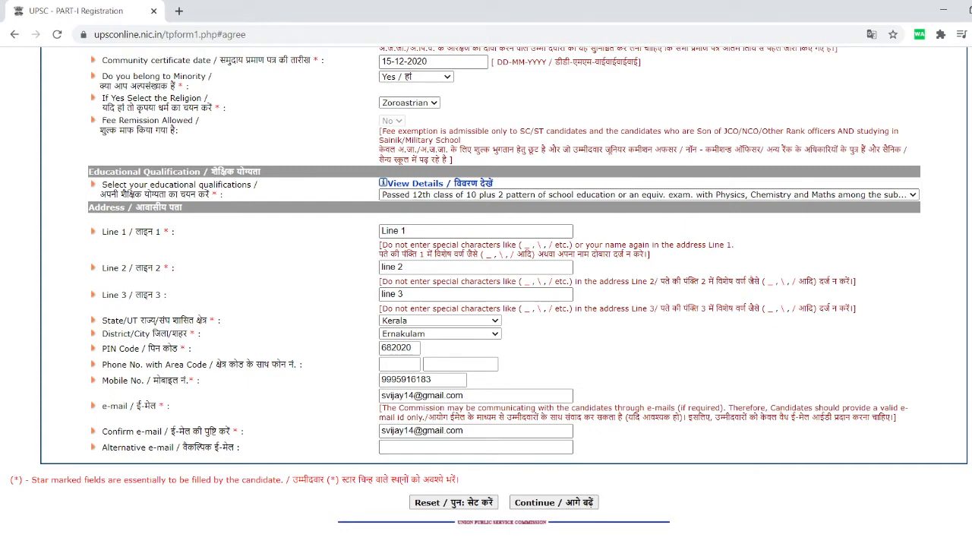
click(554, 502)
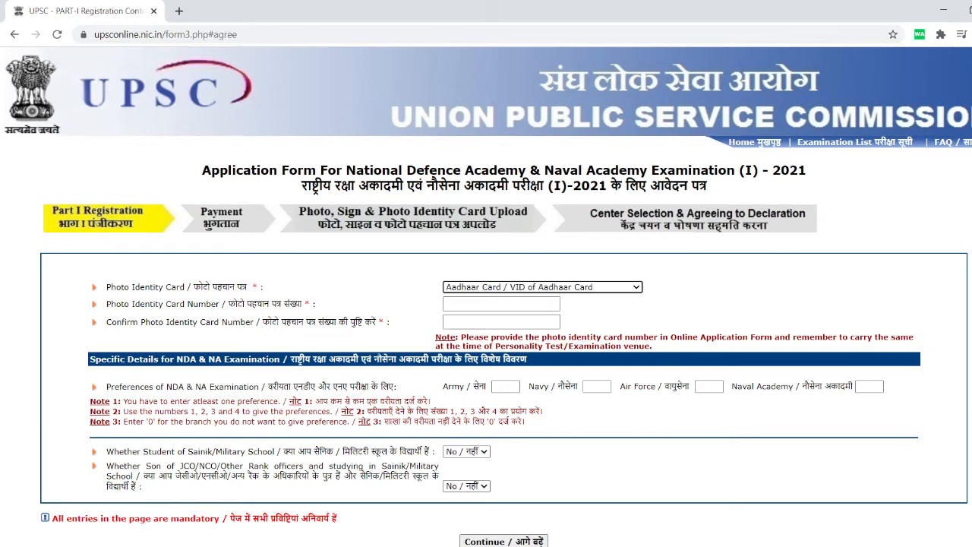
Type the Aadhaar number as the photo identity card number, leaving the confirmation cleared.
click(502, 303)
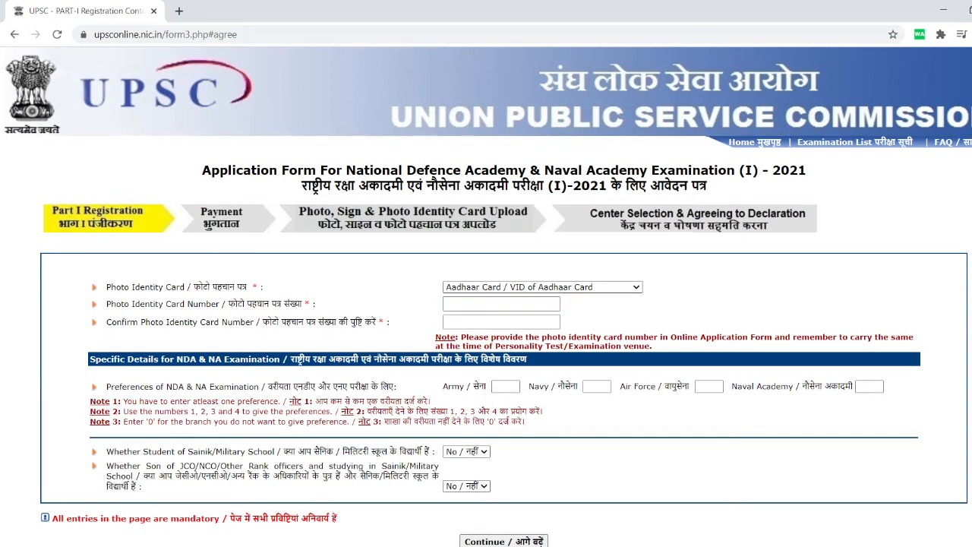
click(501, 304)
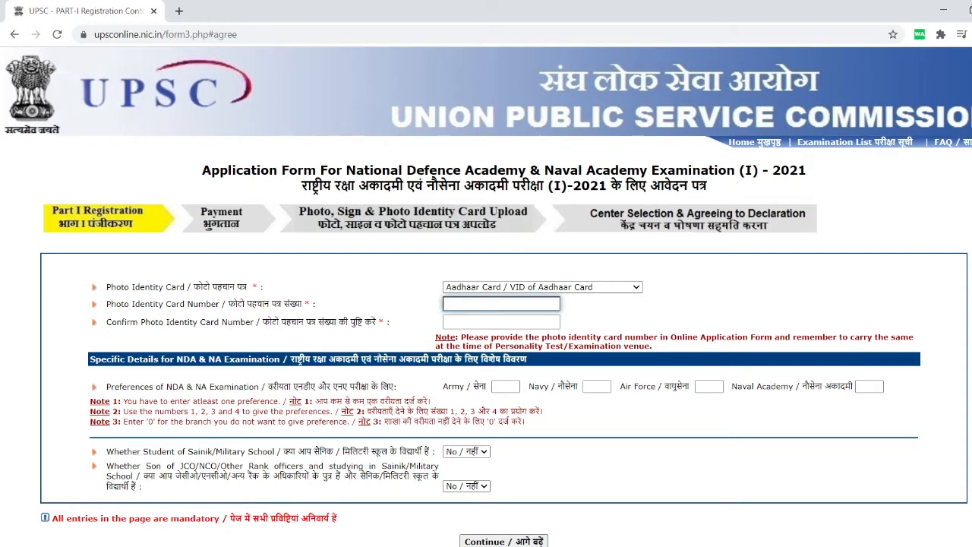
text(••••••••••)
click(501, 321)
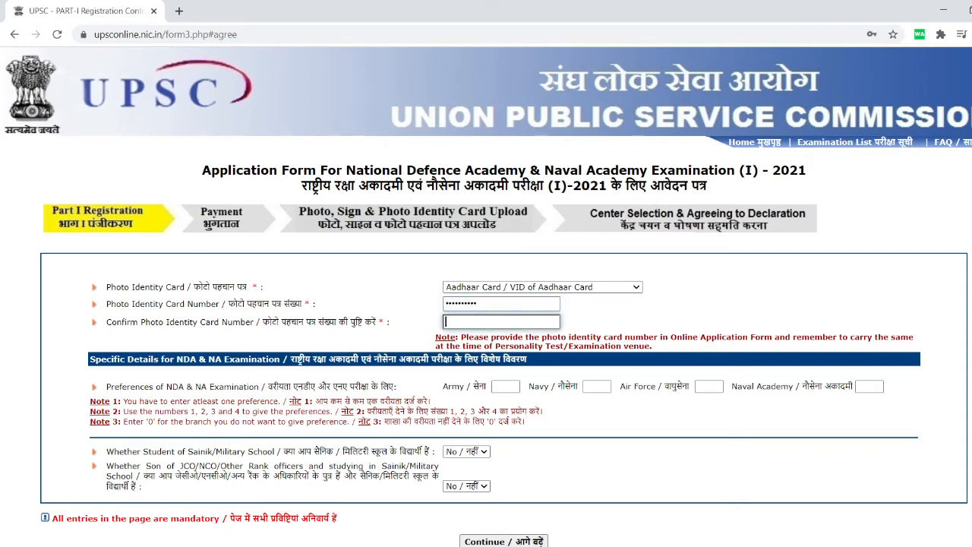
text(qwerwed)
key(BackSpace)
key(BackSpace)
key(BackSpace)
key(BackSpace)
key(BackSpace)
key(BackSpace)
key(BackSpace)
text(9562006)
key(BackSpace)
key(BackSpace)
key(BackSpace)
key(BackSpace)
key(BackSpace)
key(BackSpace)
key(BackSpace)
Enter 1 for Air Force, 2 for Naval Academy, 3 for Navy and 4 for Army.
click(505, 385)
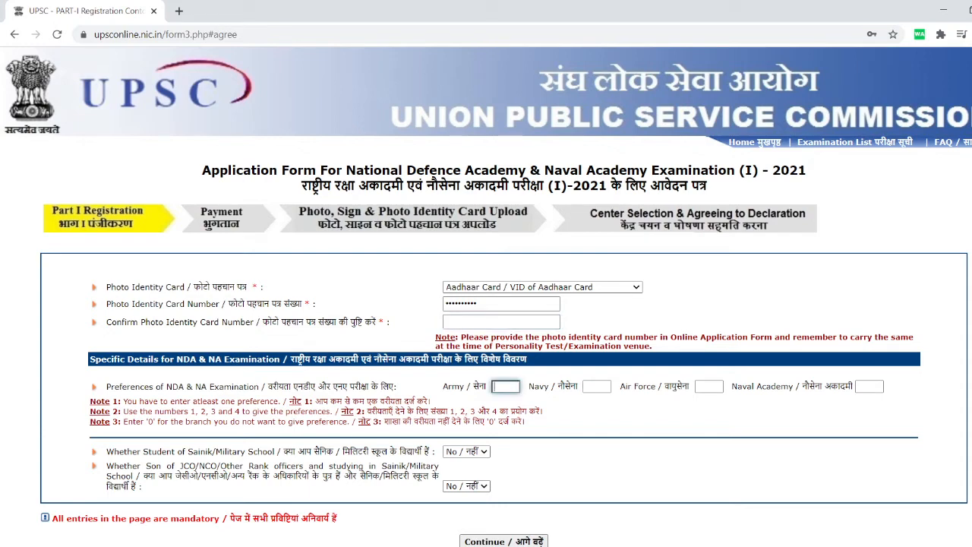
click(709, 386)
text(1)
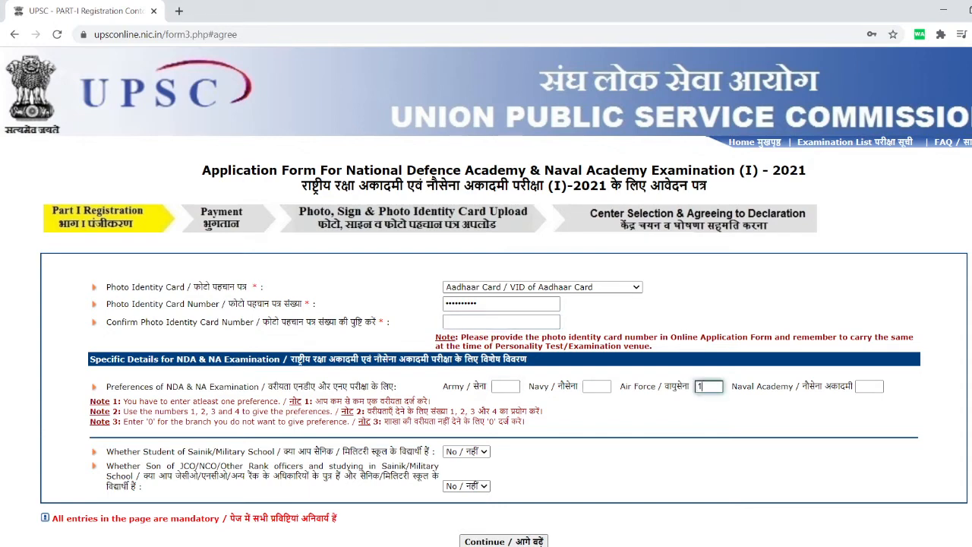
click(596, 385)
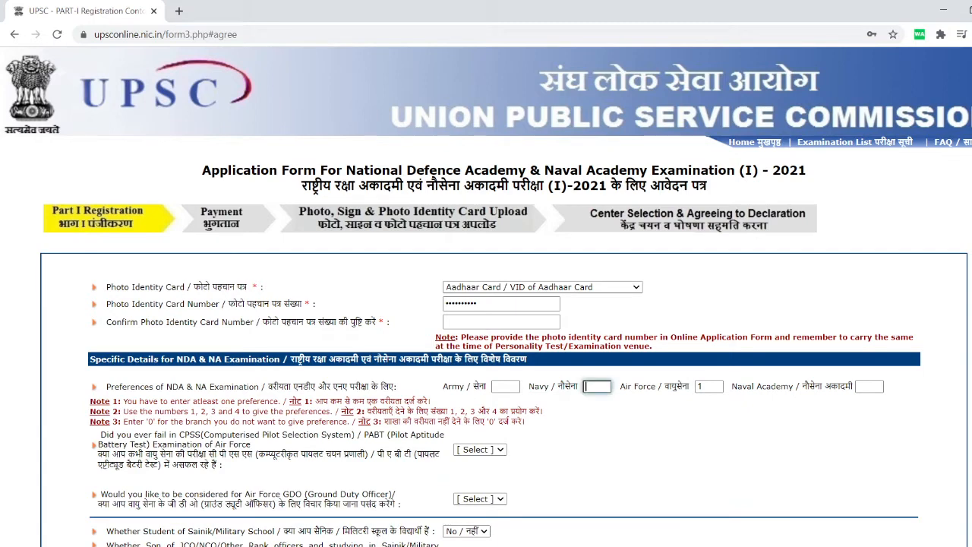
click(870, 386)
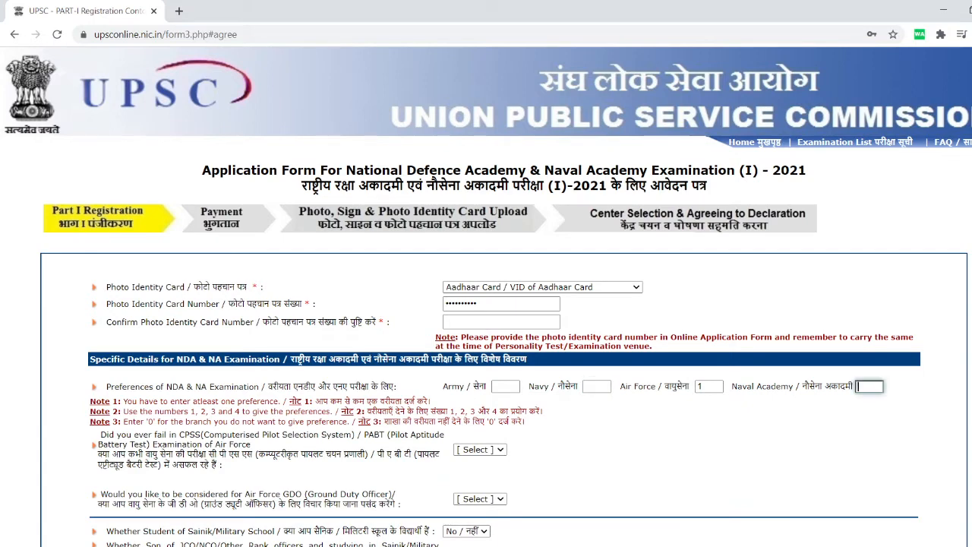
text(2)
click(596, 386)
text(3)
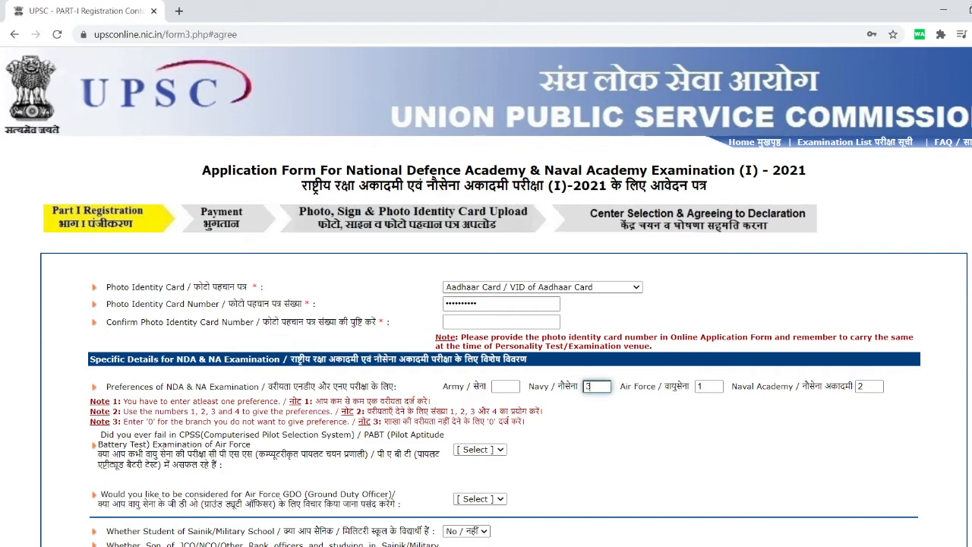
click(505, 386)
text(4)
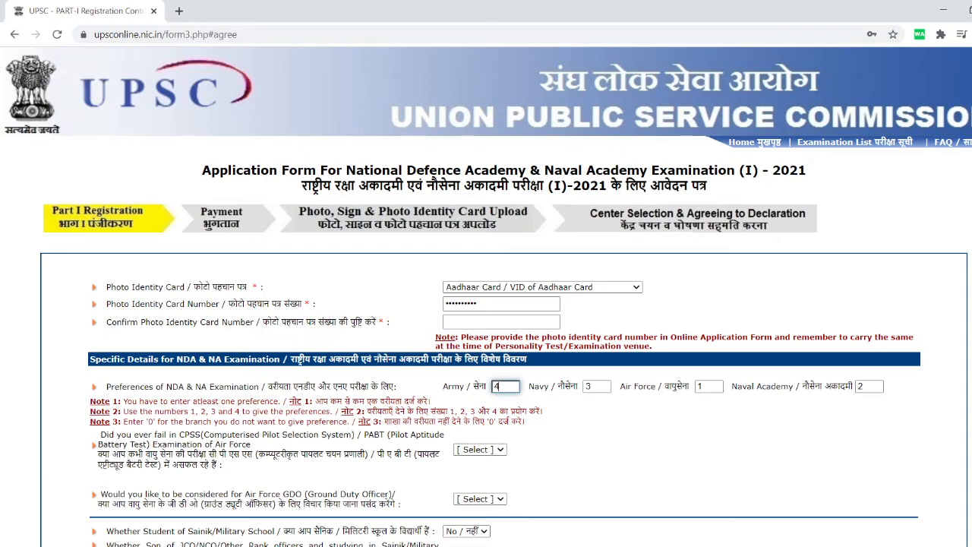
drag(209, 434, 369, 434)
scroll(486, 296, down, 2)
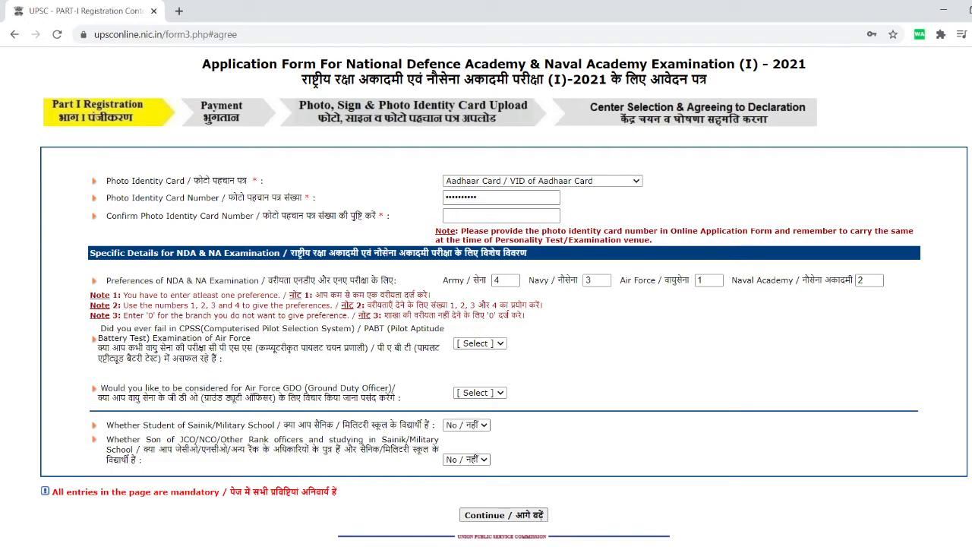
Answer Yes to the Sainik School, Air Force GDO and CPSS/PABT failure questions.
key(Up)
click(480, 393)
key(Down)
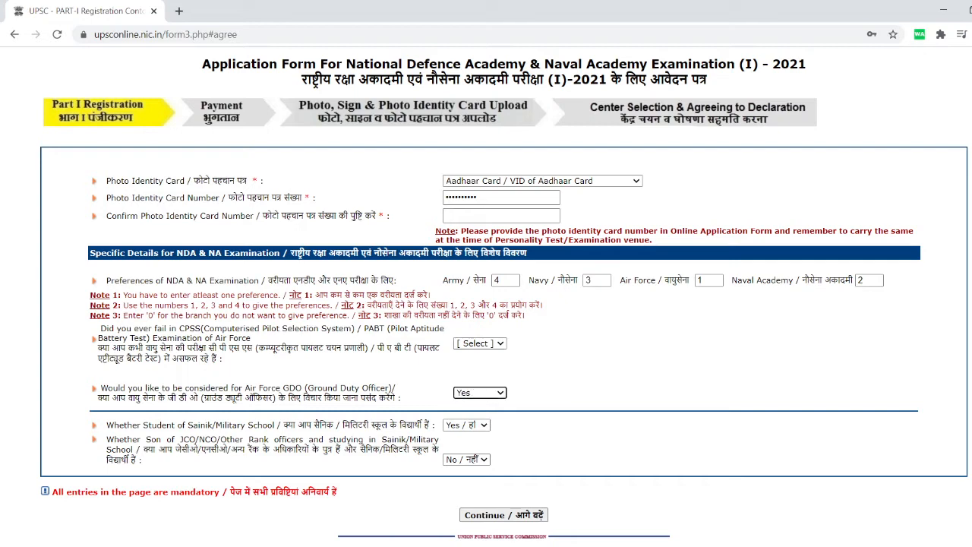
click(479, 343)
key(Down)
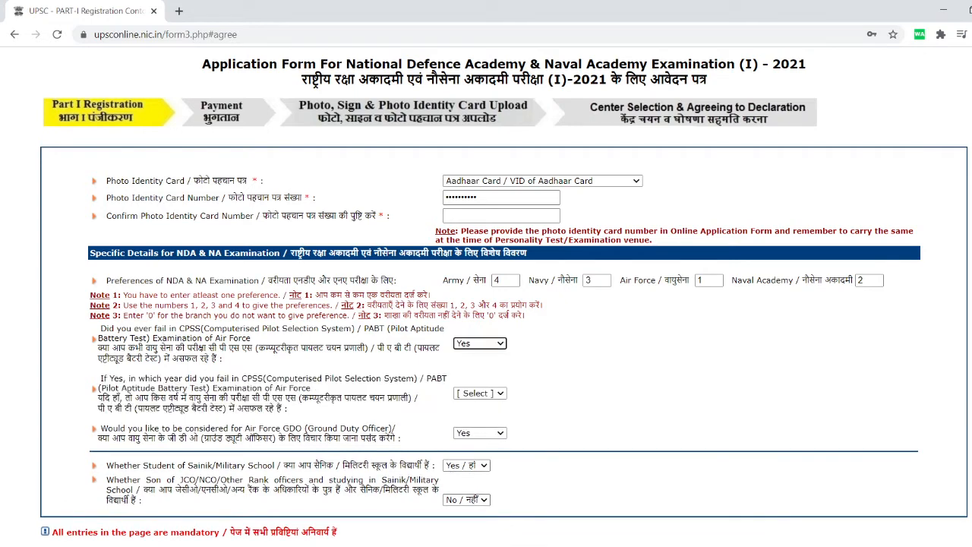
Replace the photo identity card number and fill the confirm card number field.
double_click(501, 197)
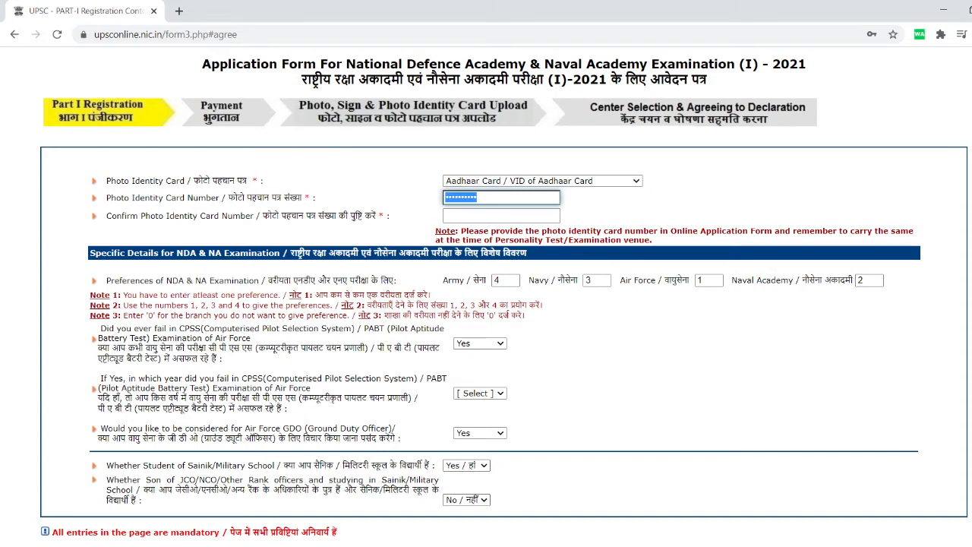
text(12345)
click(501, 216)
text(141181)
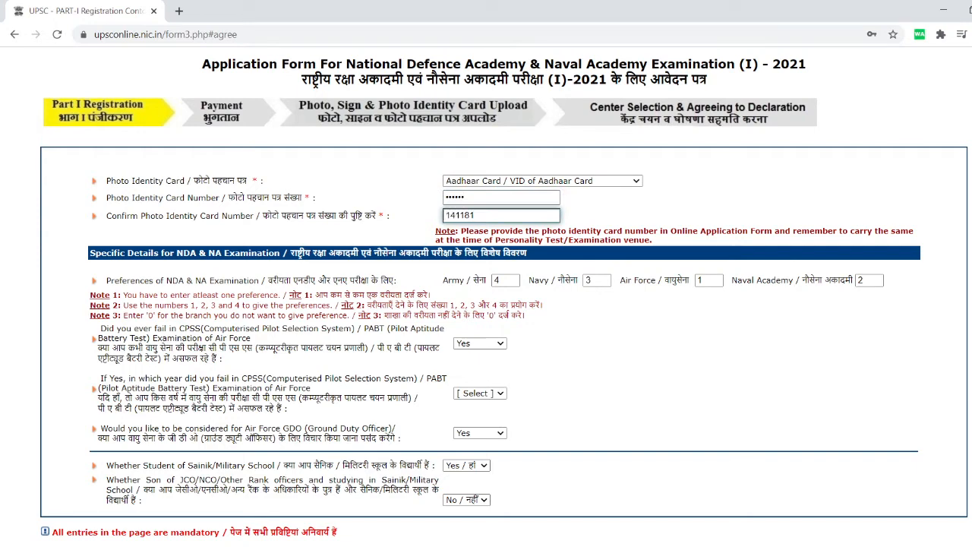
Answer Yes to the JCO/NCO son question.
scroll(504, 298, down, 1)
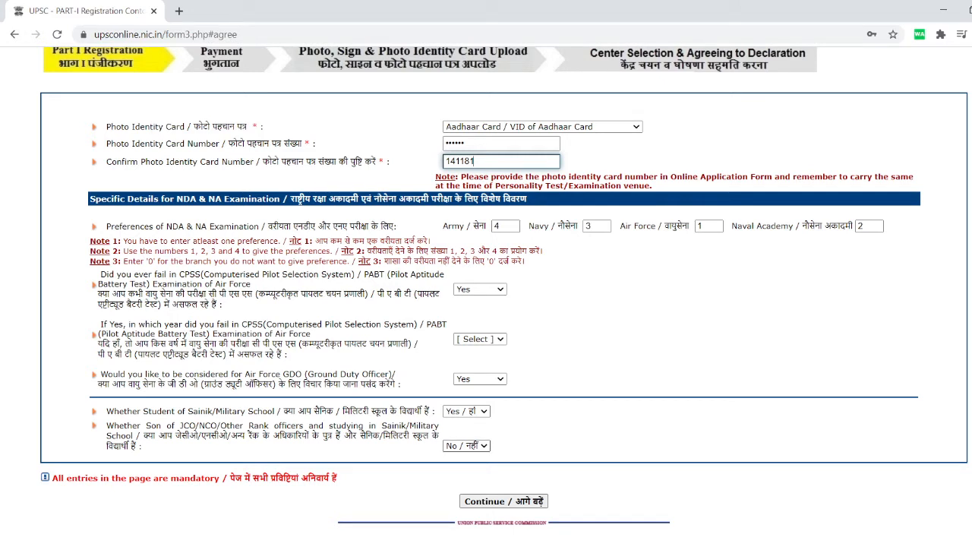
click(466, 446)
click(466, 459)
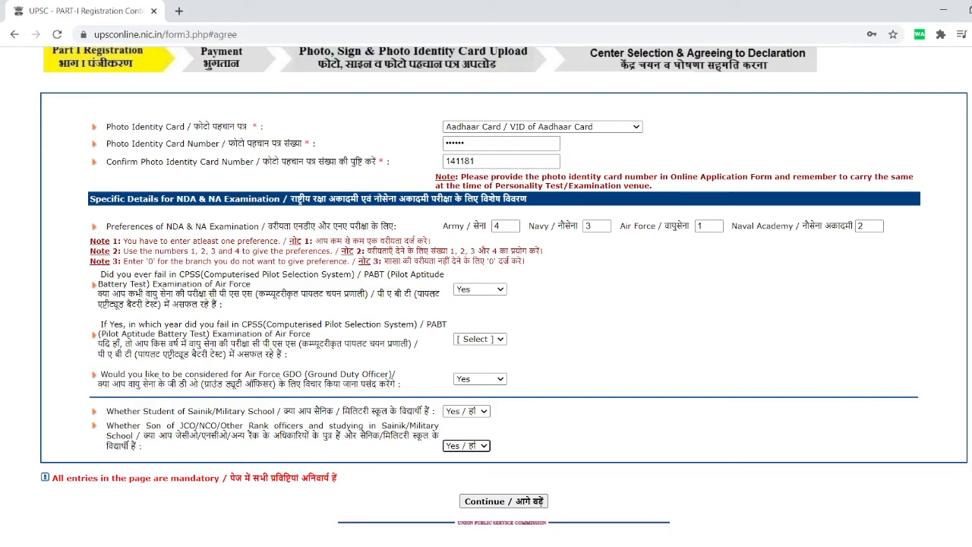
Attempt Continue, dismiss the Aadhaar-length warning, and enter a shorter card number.
click(503, 501)
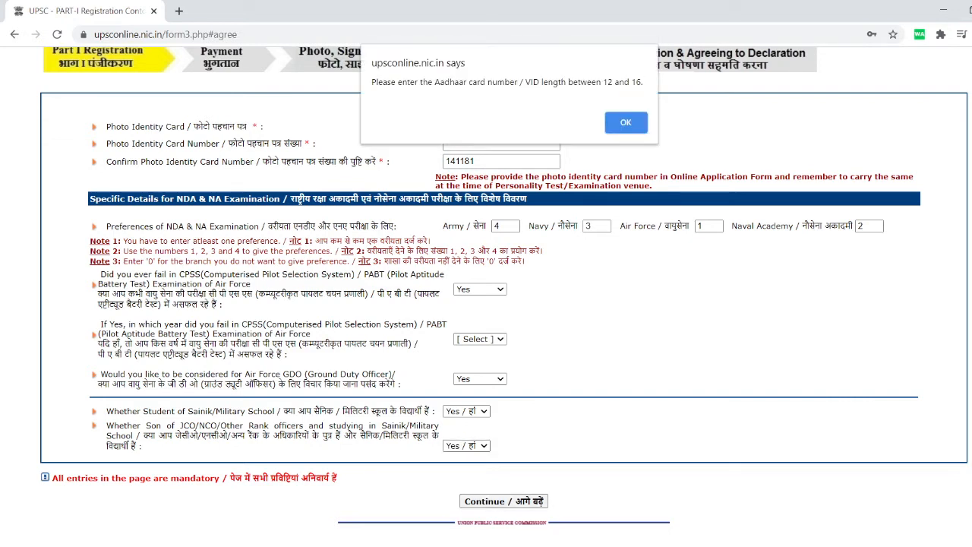
key(Return)
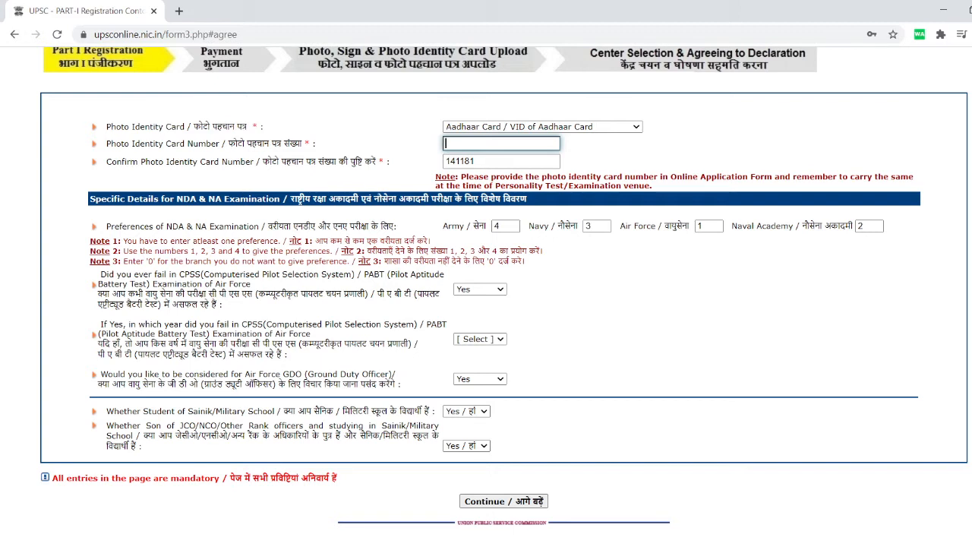
text(411)
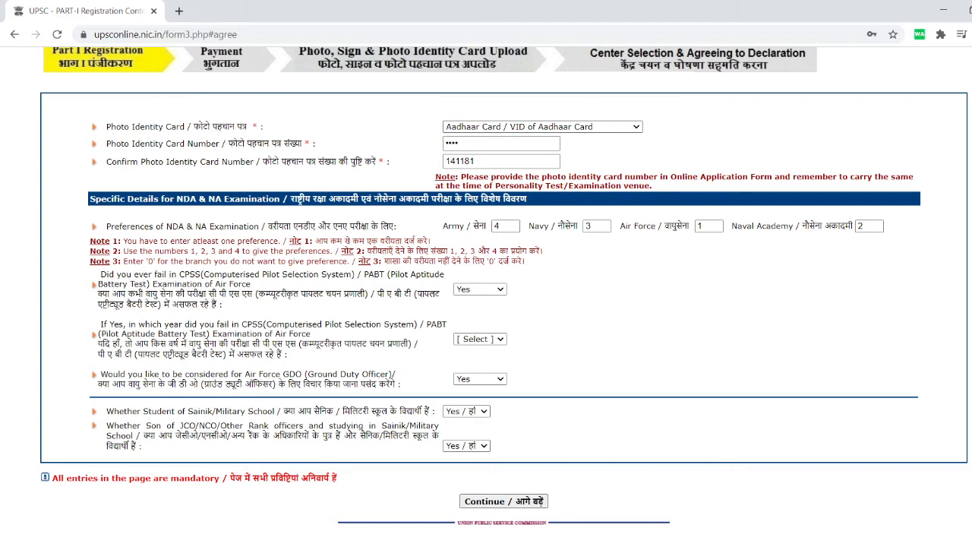
Switch the photo ID to School ID Card, enter its number, and retry submission.
click(486, 205)
key(Tab)
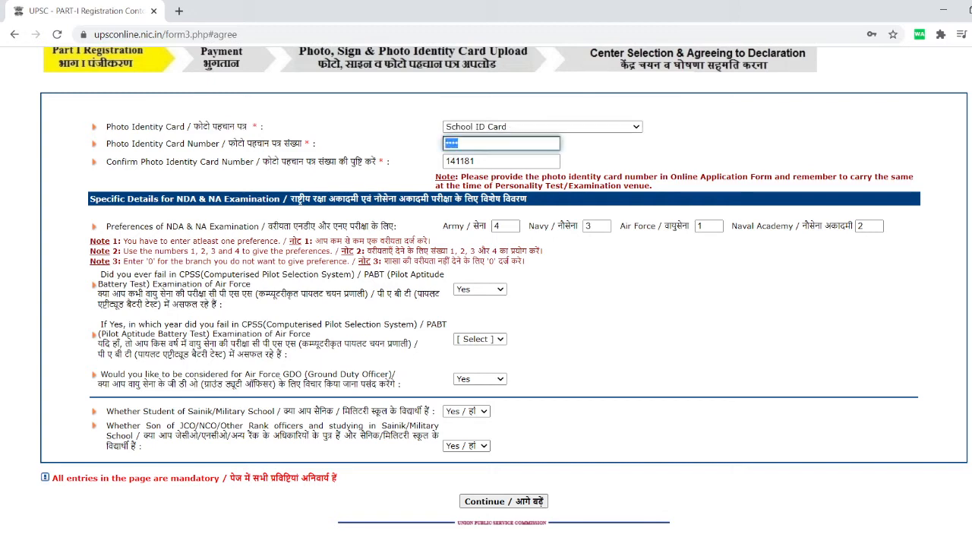
text(1411)
key(Return)
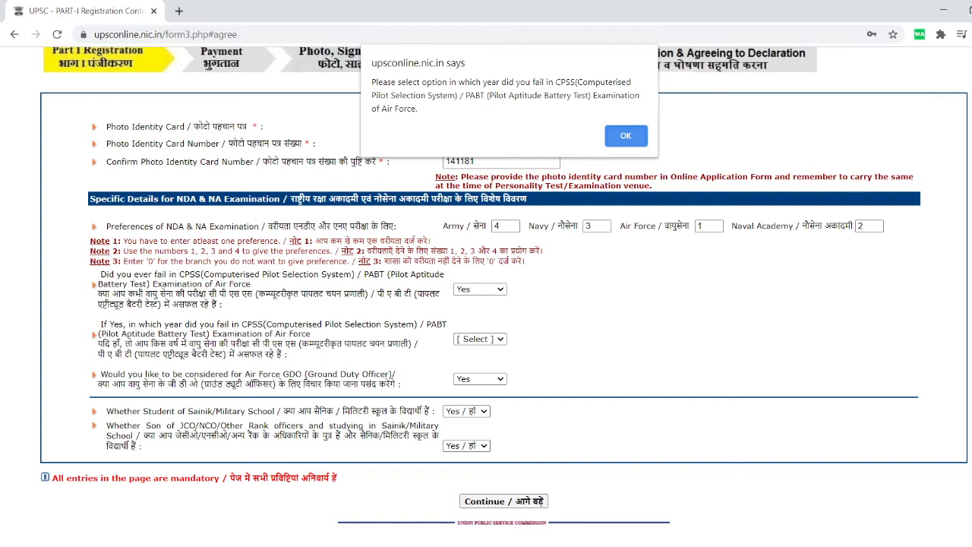
key(Return)
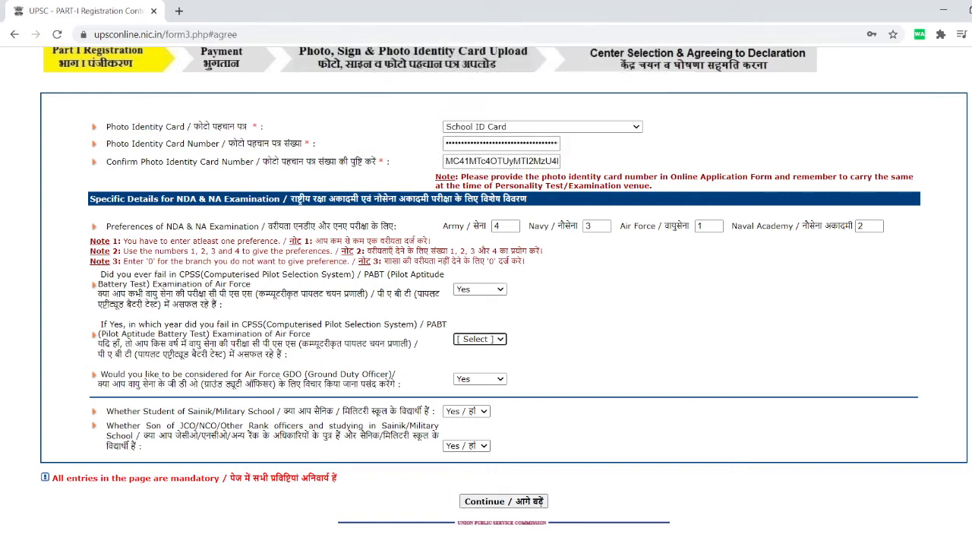
Answer No to the CPSS failure question and resubmit, dismissing the ID-length warning.
key(Down)
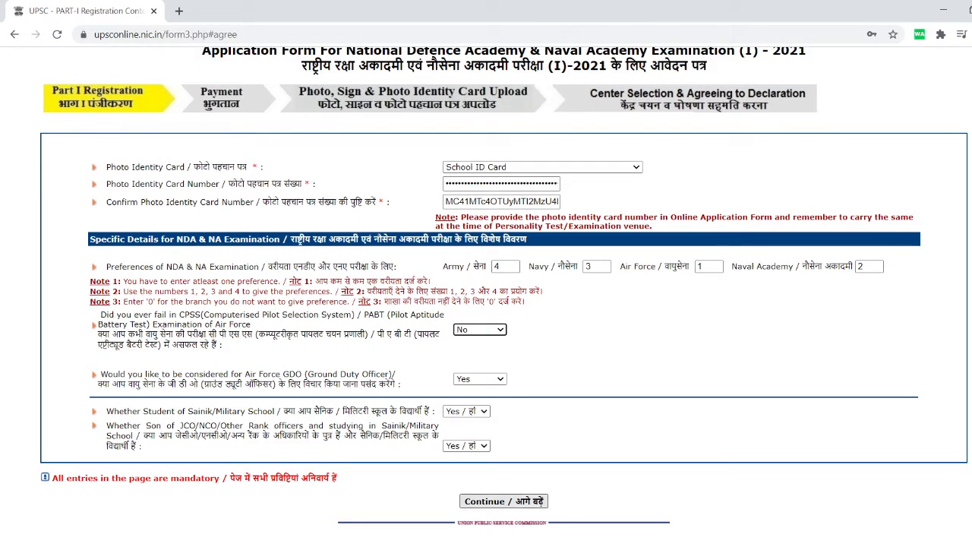
click(503, 501)
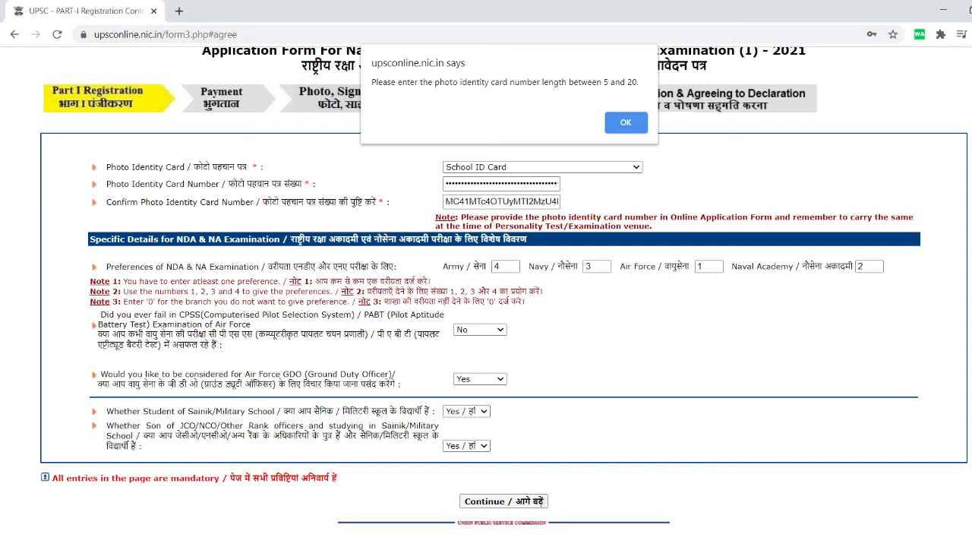
key(Return)
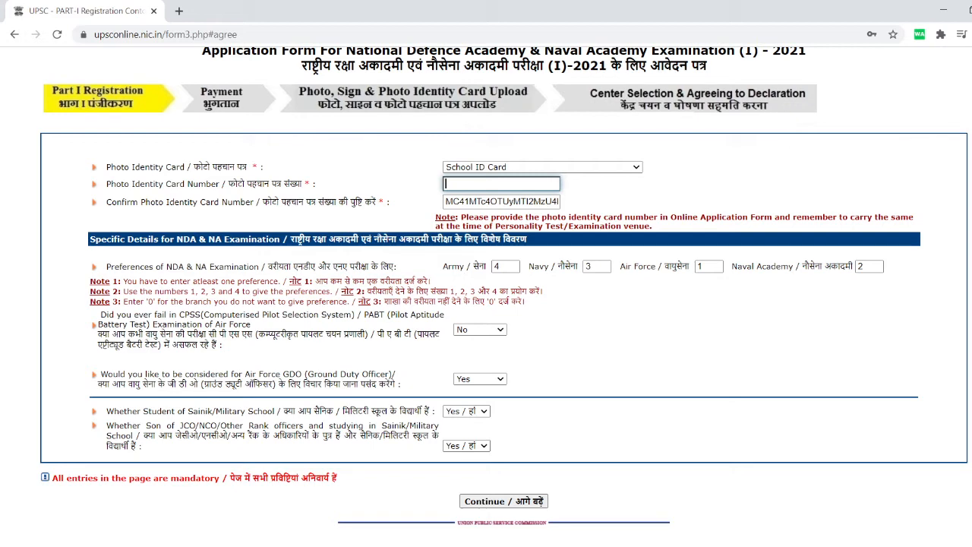
Re-enter the card number and its confirmation, then submit for verification.
text(••••••••)
key(BackSpace)
key(BackSpace)
key(BackSpace)
key(BackSpace)
key(BackSpace)
key(BackSpace)
key(BackSpace)
key(BackSpace)
text(••••••••)
click(487, 201)
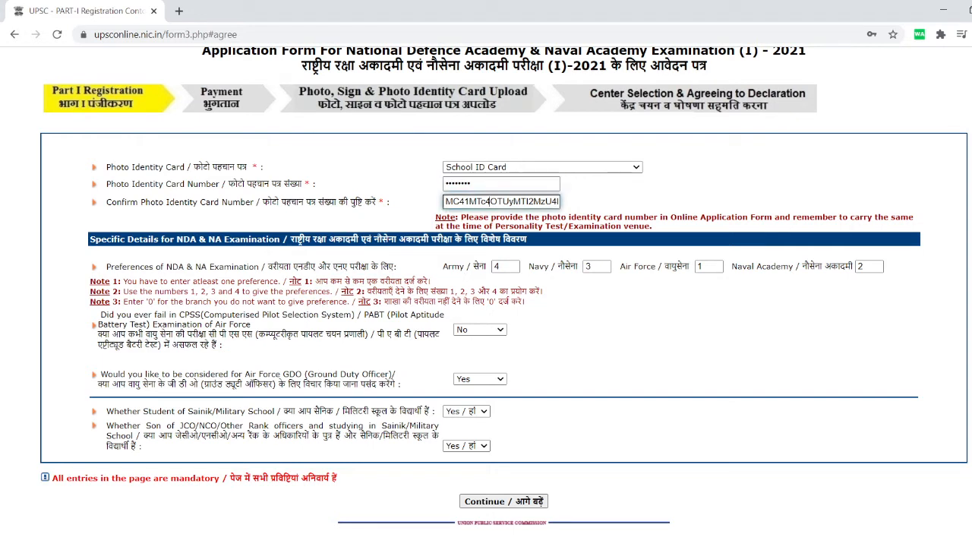
double_click(488, 202)
key(BackSpace)
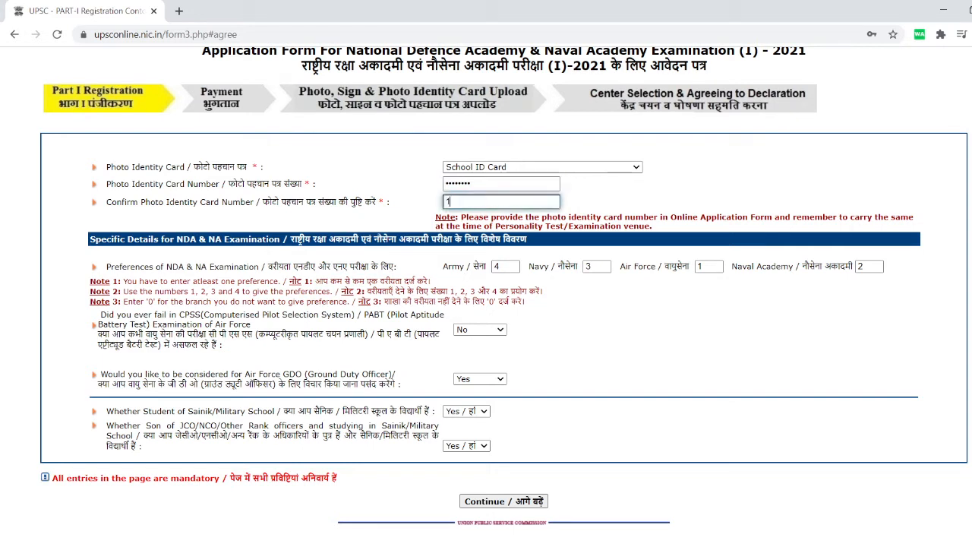
key(Return)
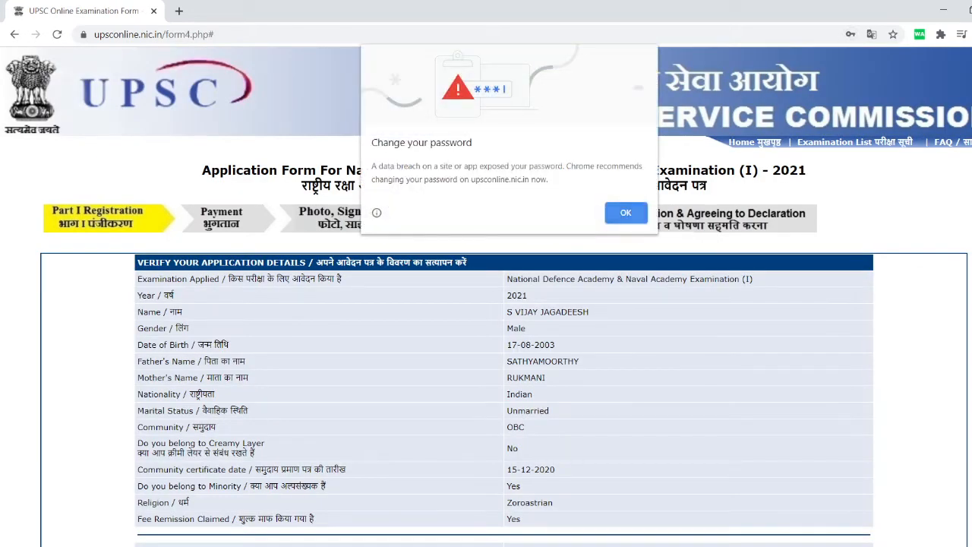
Dismiss the password-breach warning and scroll the summary down to the captcha and I Agree buttons.
key(Return)
scroll(503, 303, down, 6)
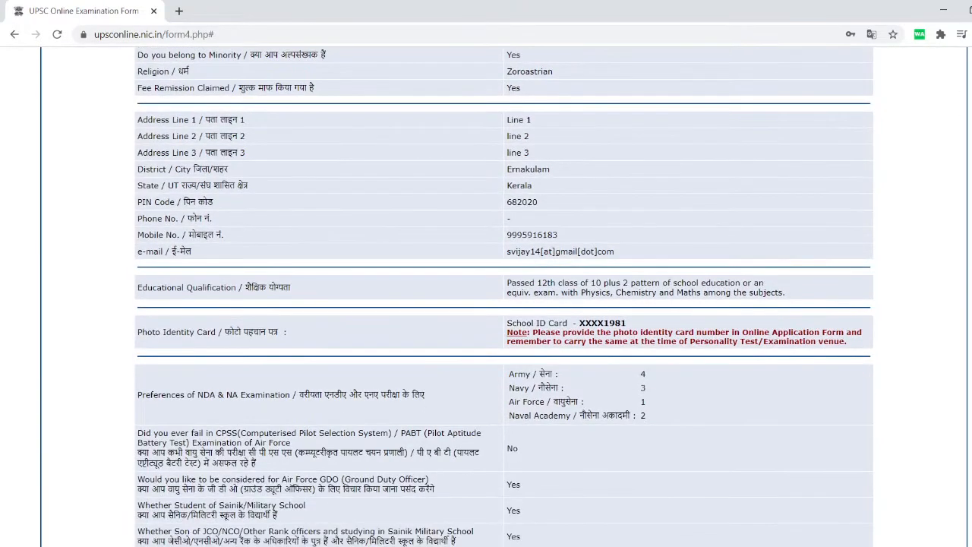
scroll(503, 303, down, 3)
scroll(503, 304, up, 3)
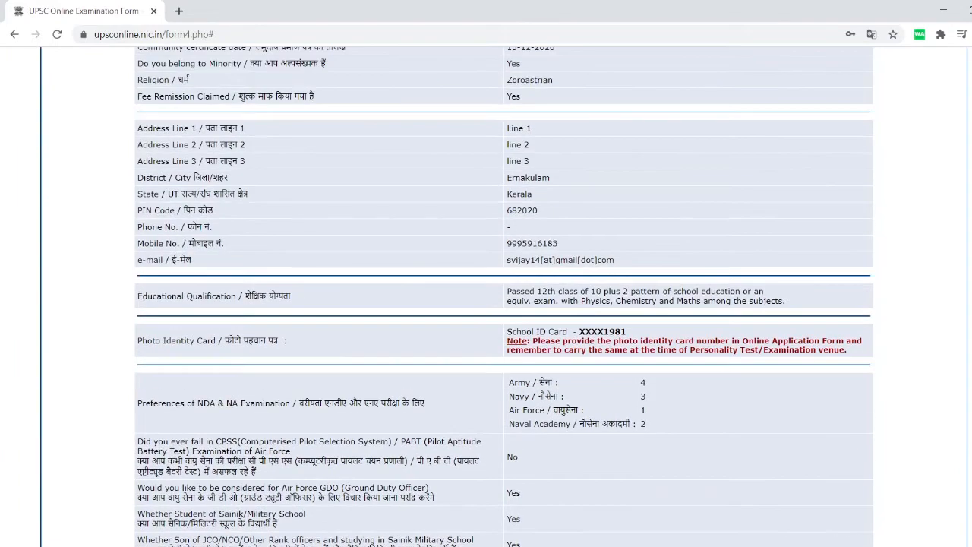
scroll(504, 303, up, 4)
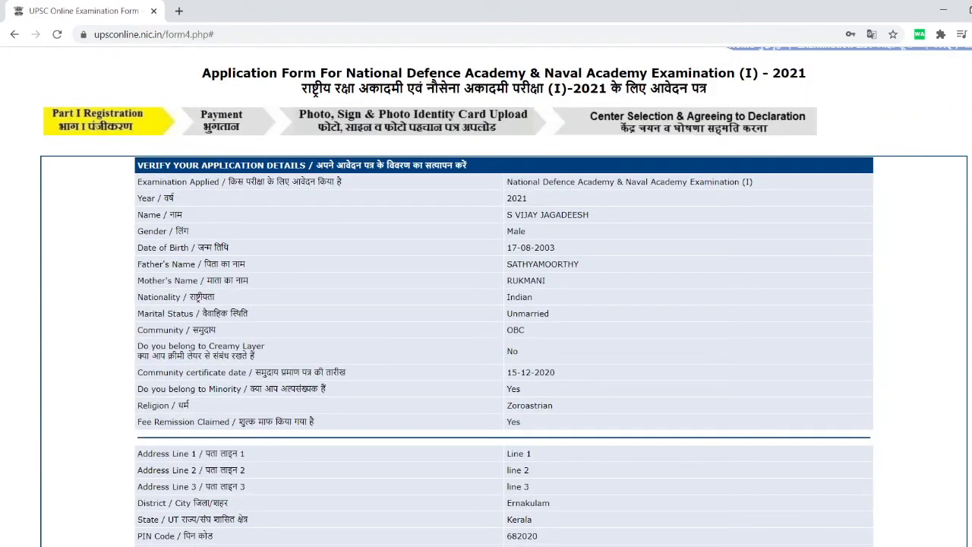
scroll(504, 303, down, 2)
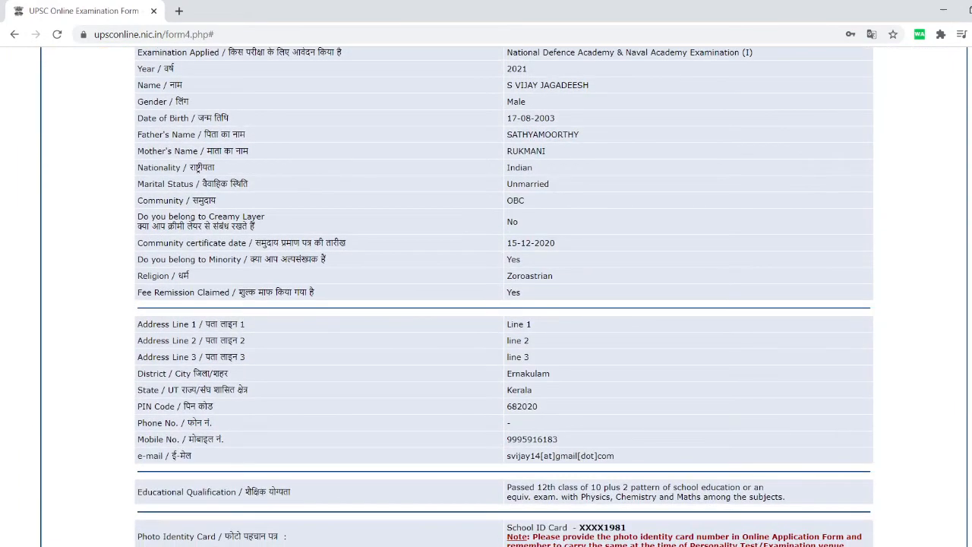
scroll(503, 303, up, 1)
scroll(503, 303, down, 3)
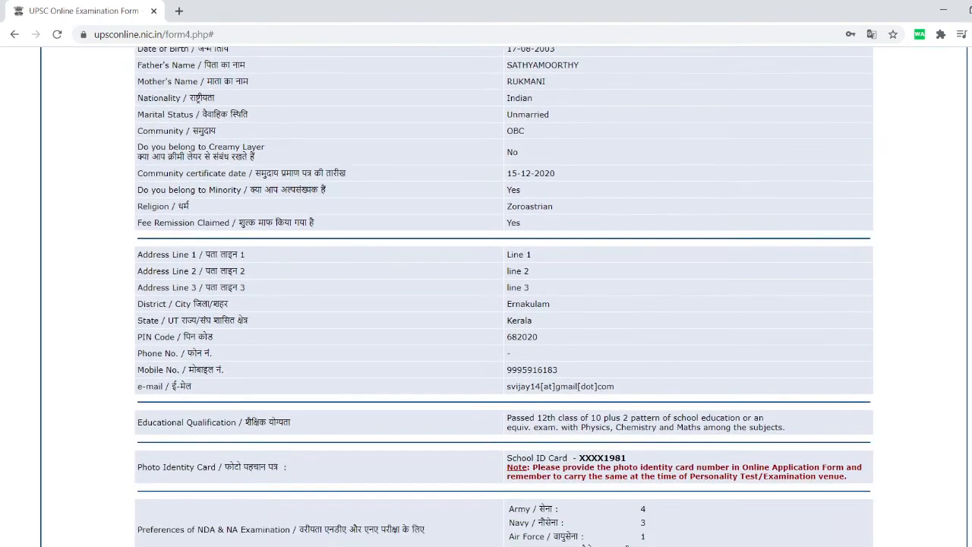
scroll(503, 304, down, 4)
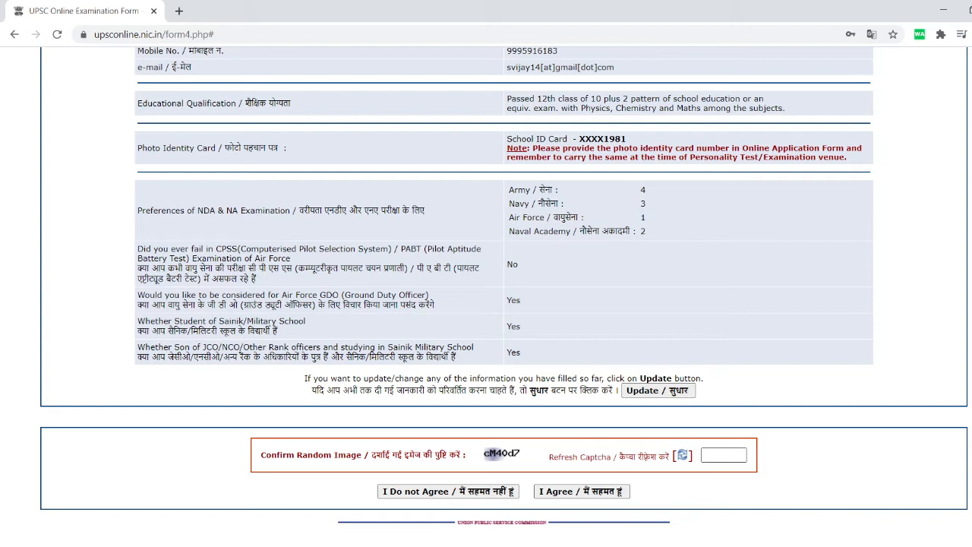
Enter the captcha and agree, but the code is rejected as invalid.
click(723, 455)
text(c)
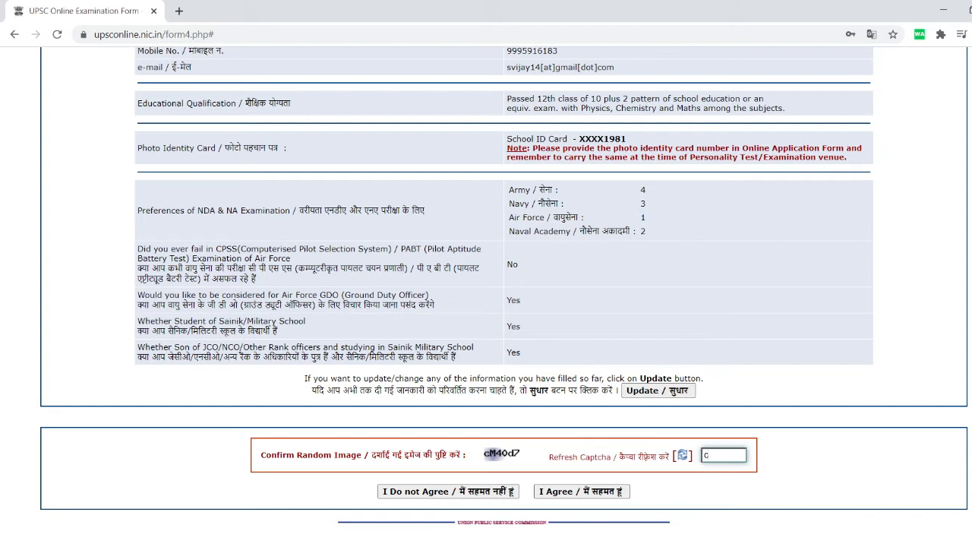
text(M4od7)
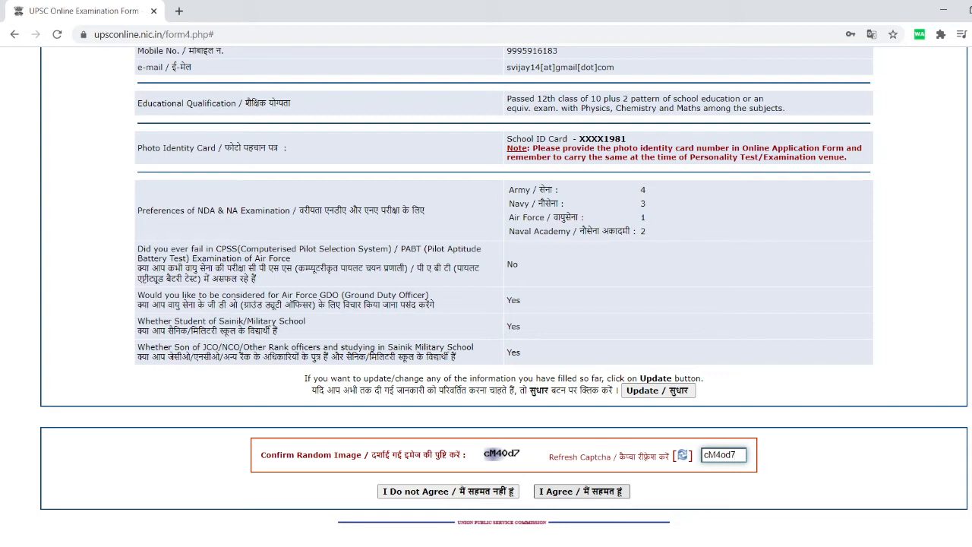
click(580, 491)
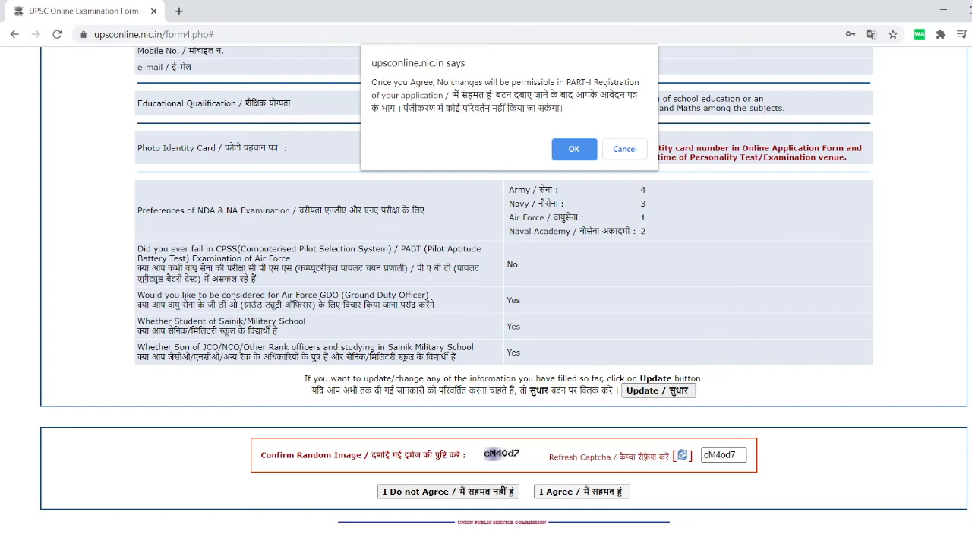
key(Return)
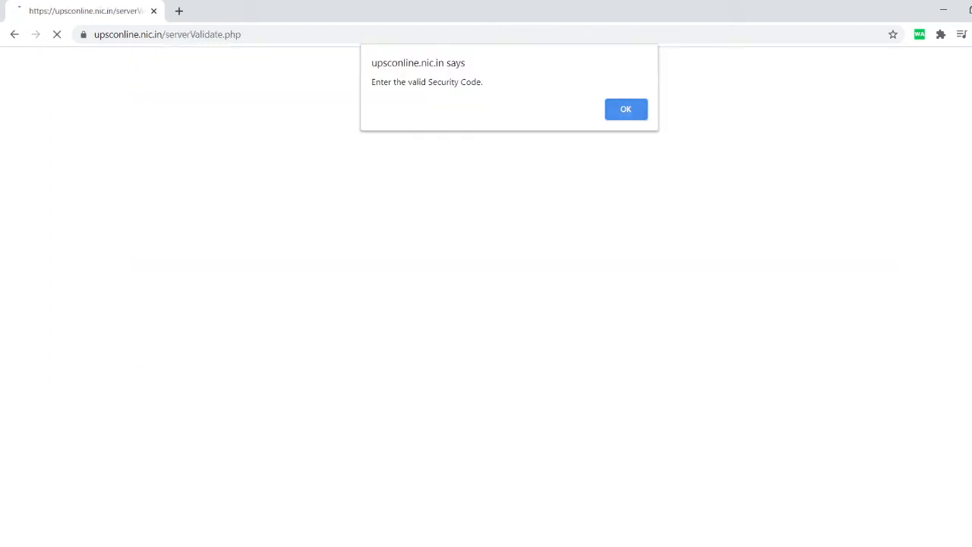
key(Return)
scroll(486, 296, down, 8)
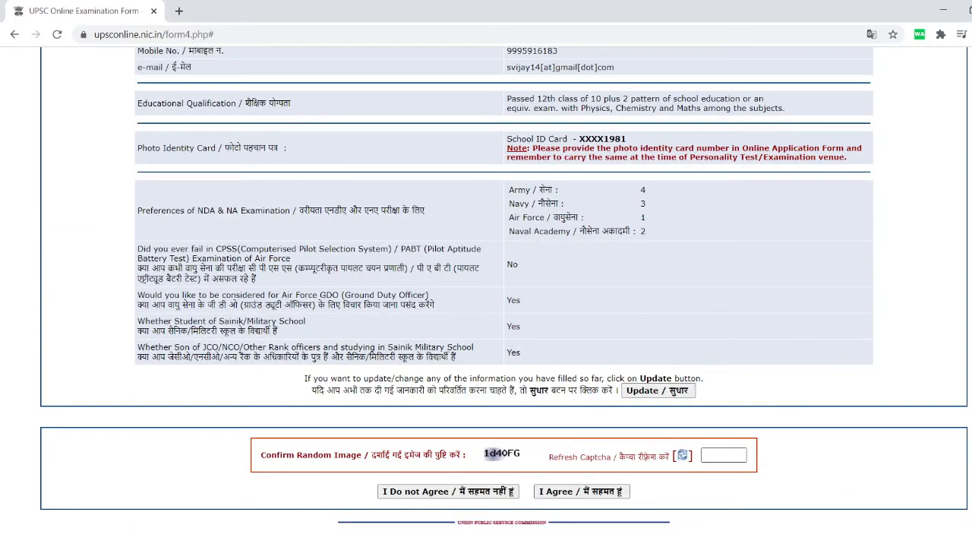
Retry with the new captcha and agree, which is again rejected as invalid.
click(723, 455)
text(1)
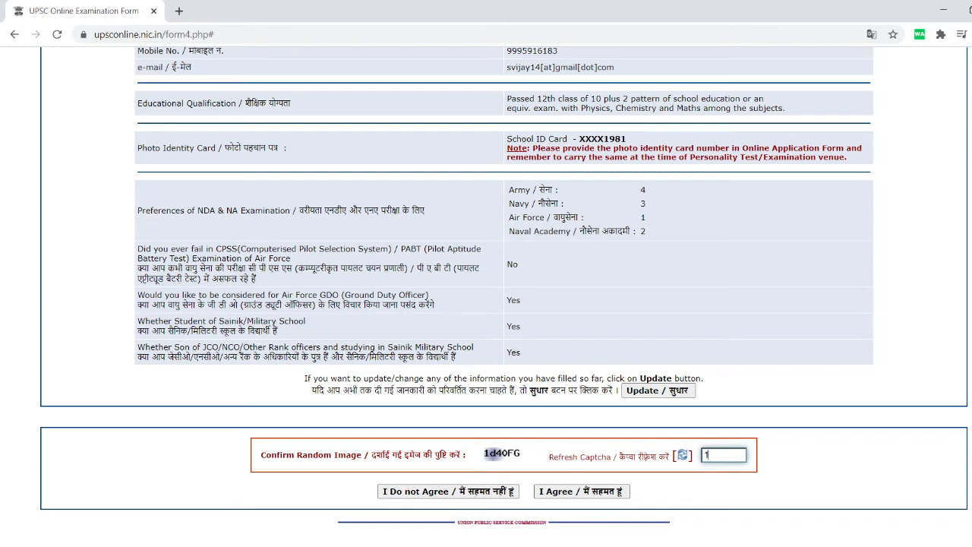
text(d4oFG)
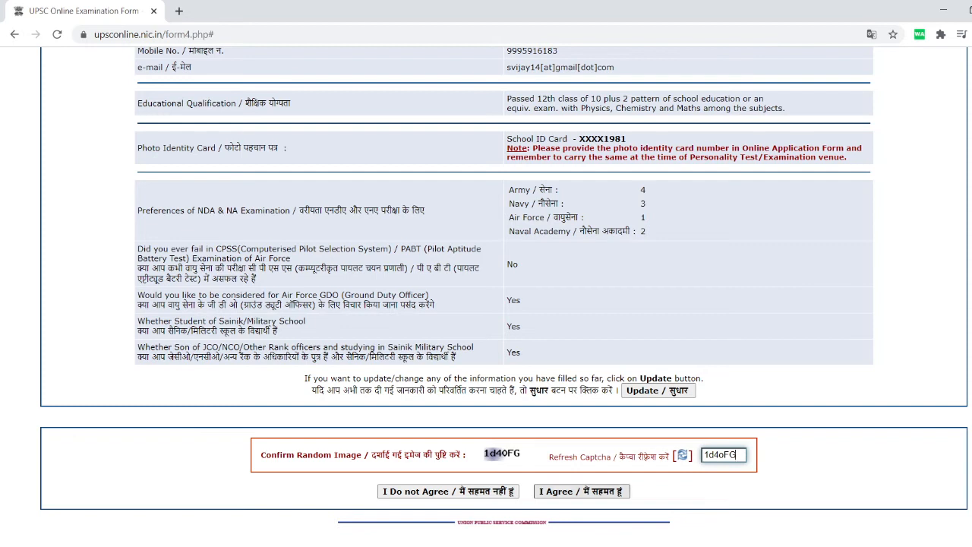
click(581, 491)
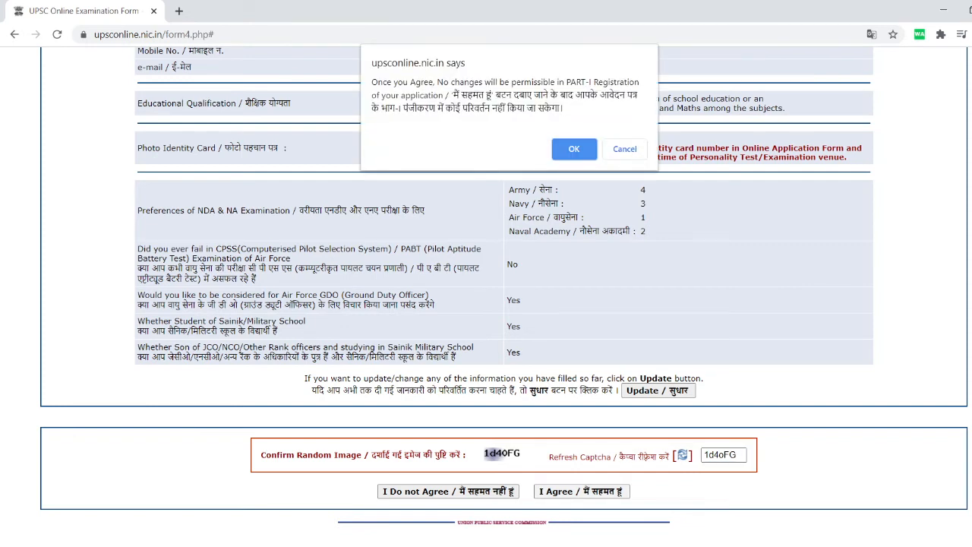
key(Return)
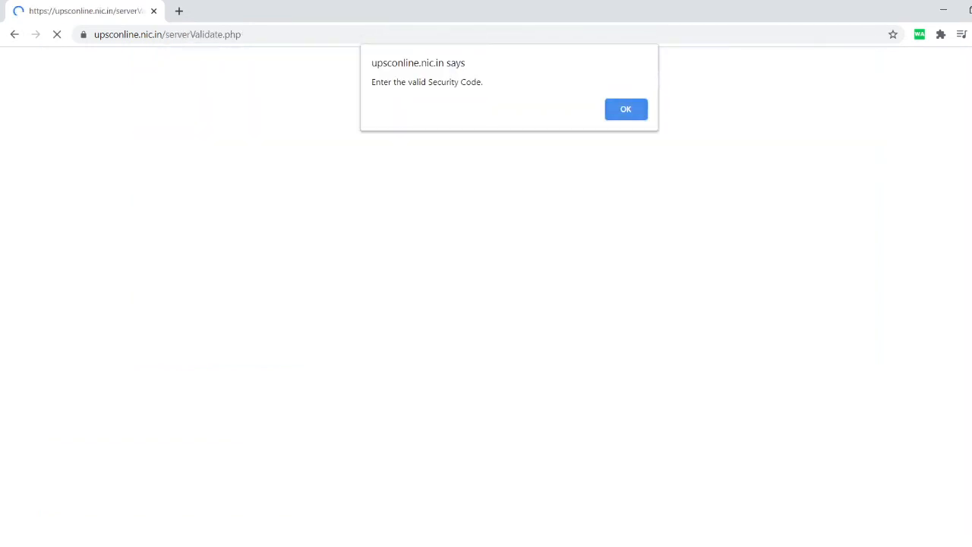
key(Return)
scroll(504, 304, down, 10)
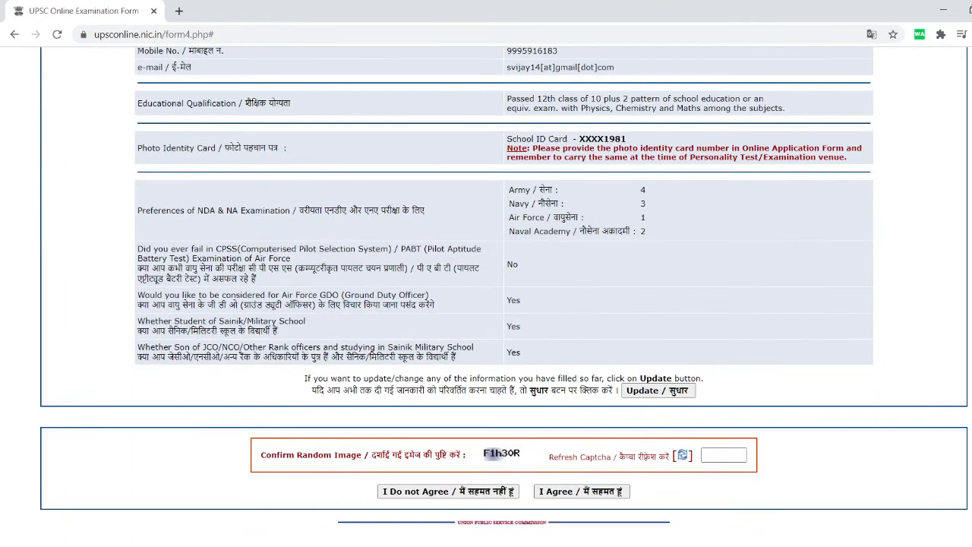
Enter the refreshed captcha, agree, and confirm final submission of the Part-I registration.
click(724, 455)
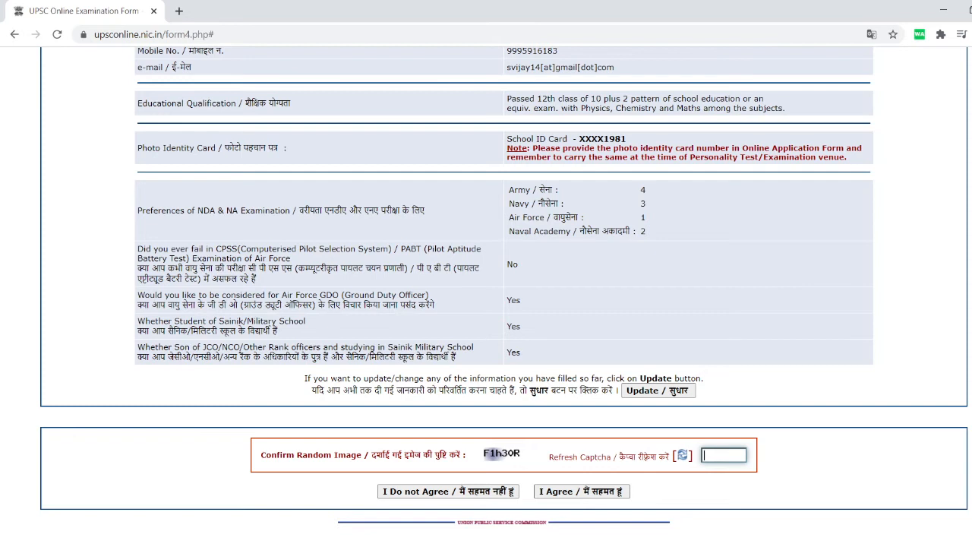
text(F1h30R)
click(581, 491)
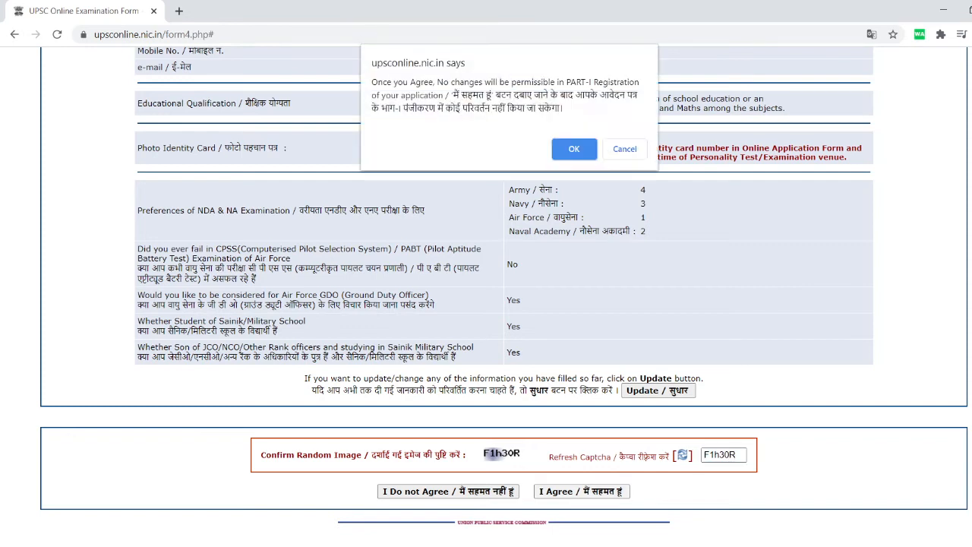
click(562, 148)
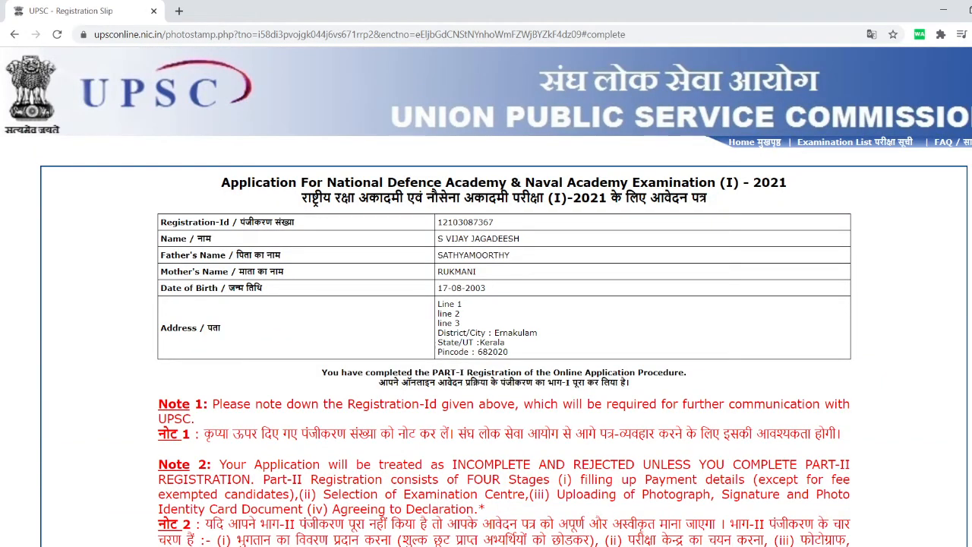
Check the Registration-Id on the slip, then open print preview with Ctrl+P.
scroll(486, 296, down, 2)
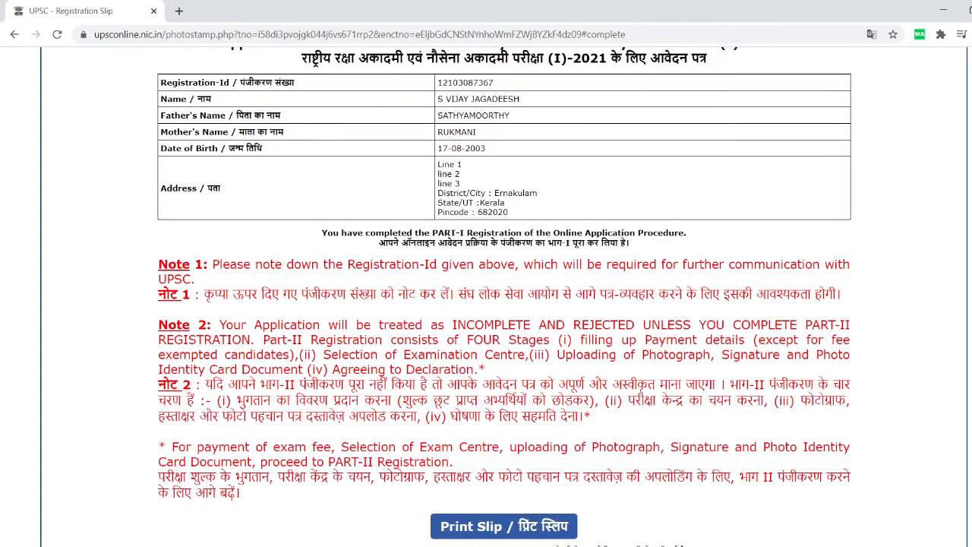
scroll(485, 296, down, 2)
scroll(486, 296, up, 3)
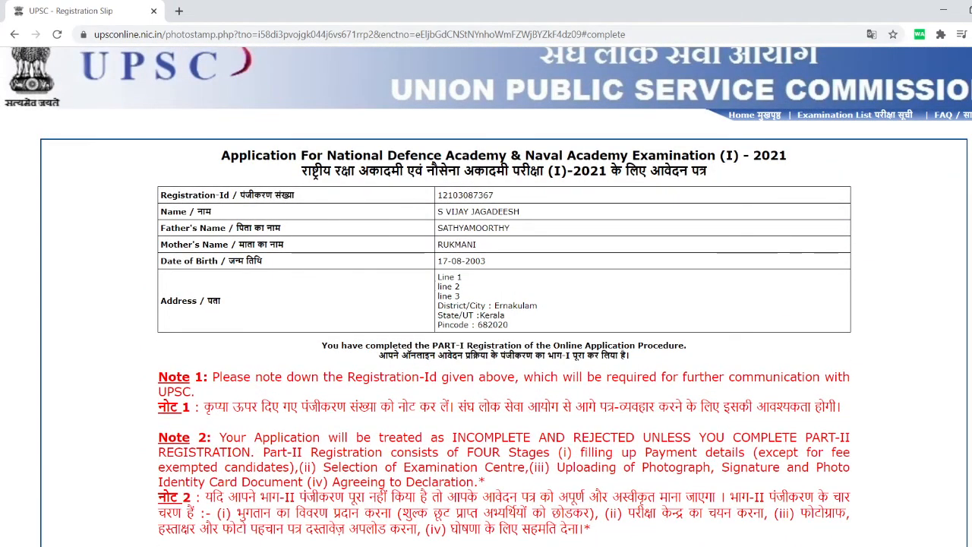
double_click(465, 195)
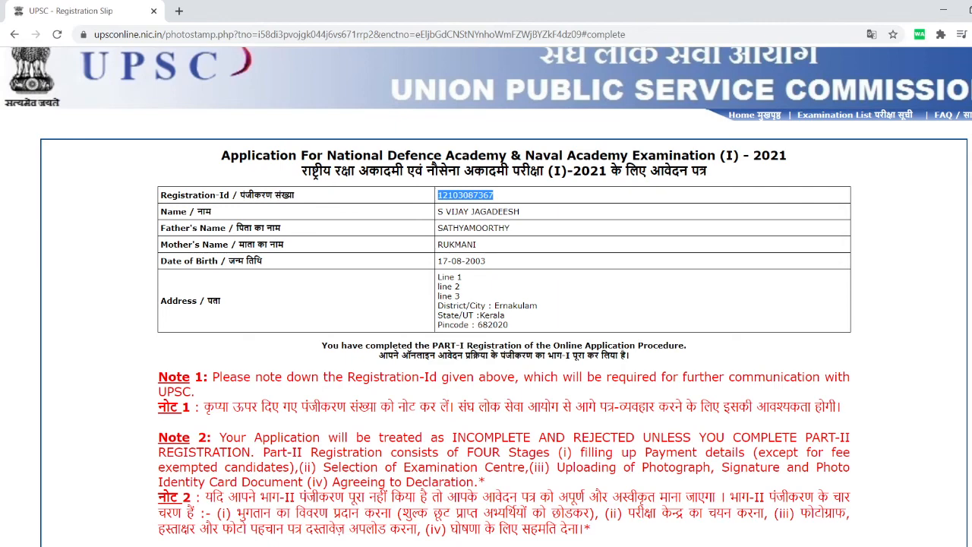
click(524, 198)
scroll(504, 296, down, 3)
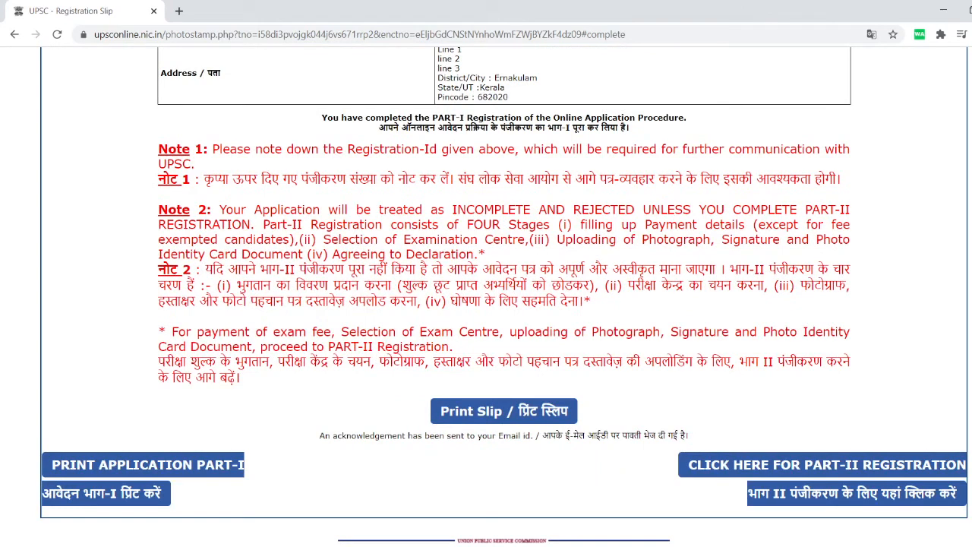
key(ctrl+p)
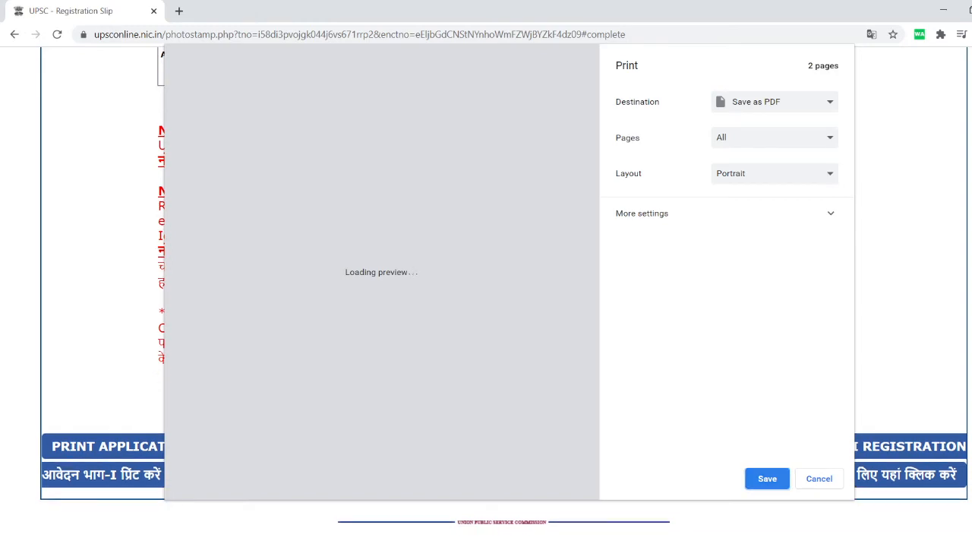
Save the registration slip as a PDF, then select its Registration-Id number.
key(Return)
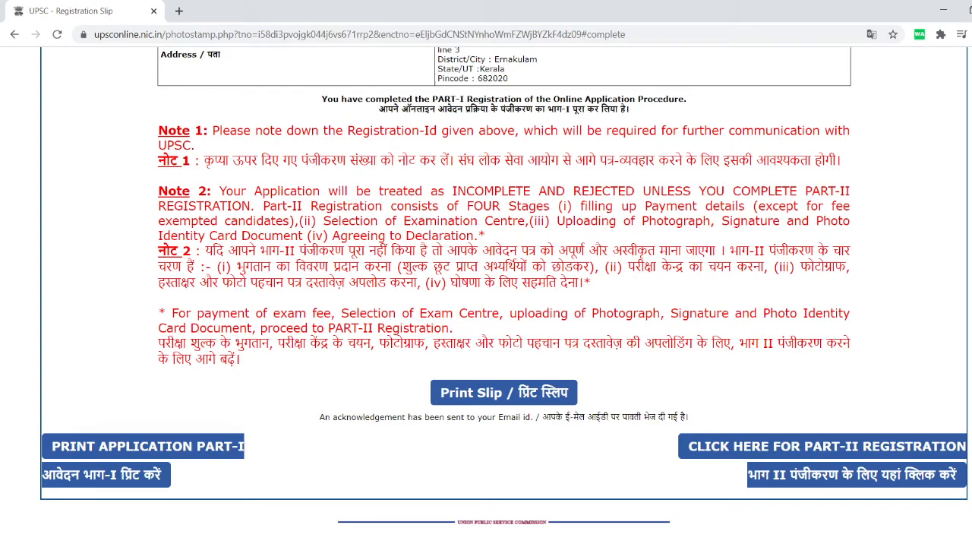
scroll(486, 304, up, 3)
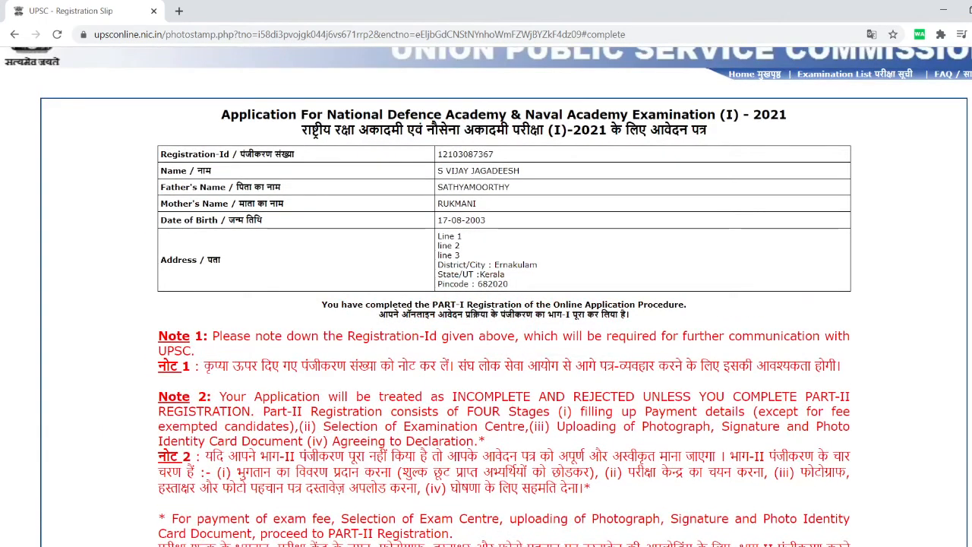
double_click(465, 153)
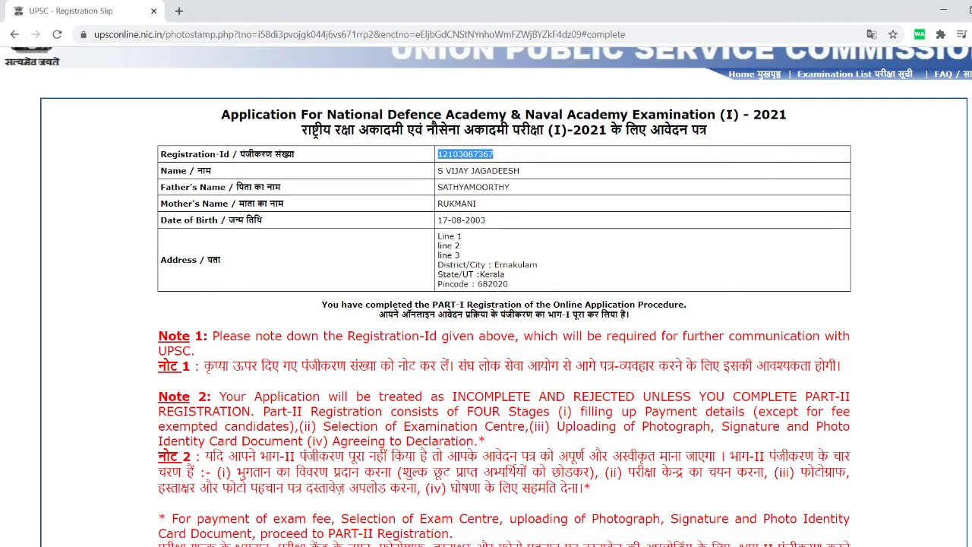
scroll(485, 296, down, 3)
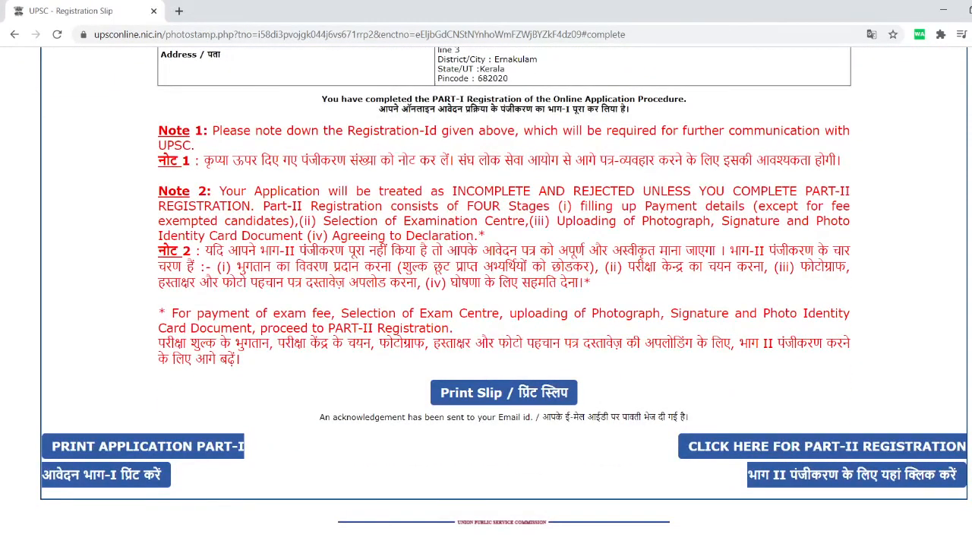
Open the Resize Photo & Signature image guide PDF in a new tab.
click(503, 392)
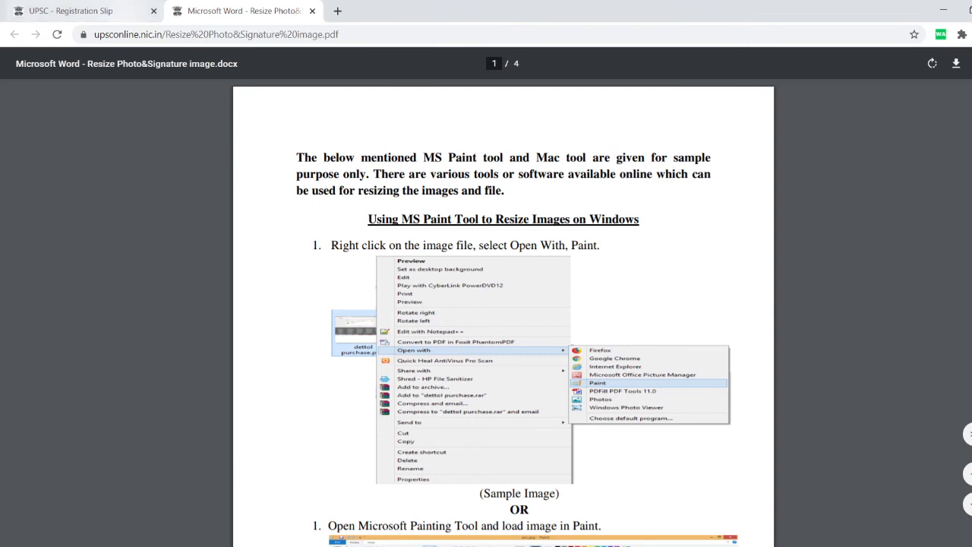
Switch between the slip and guide tabs, then close the Resize Photo PDF tab.
key(ctrl+Tab)
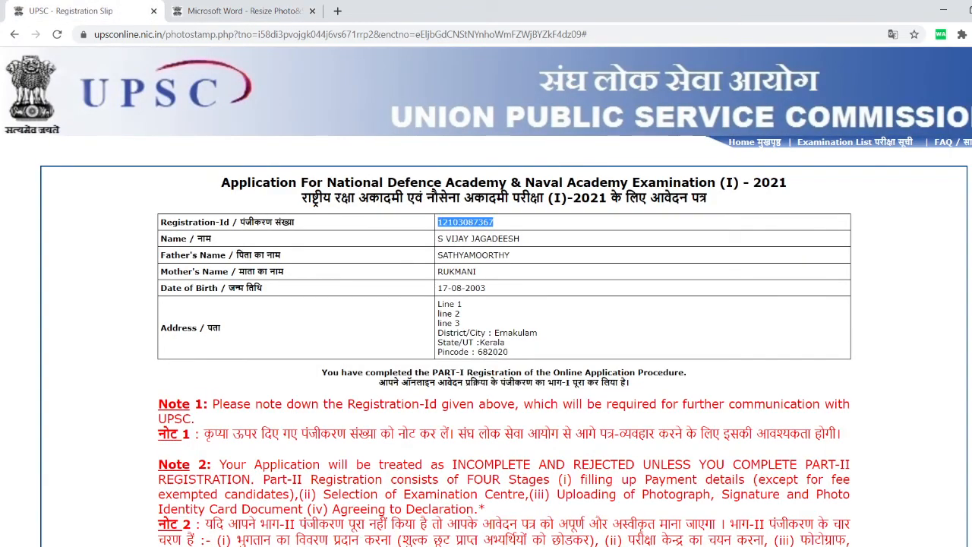
key(ctrl+Tab)
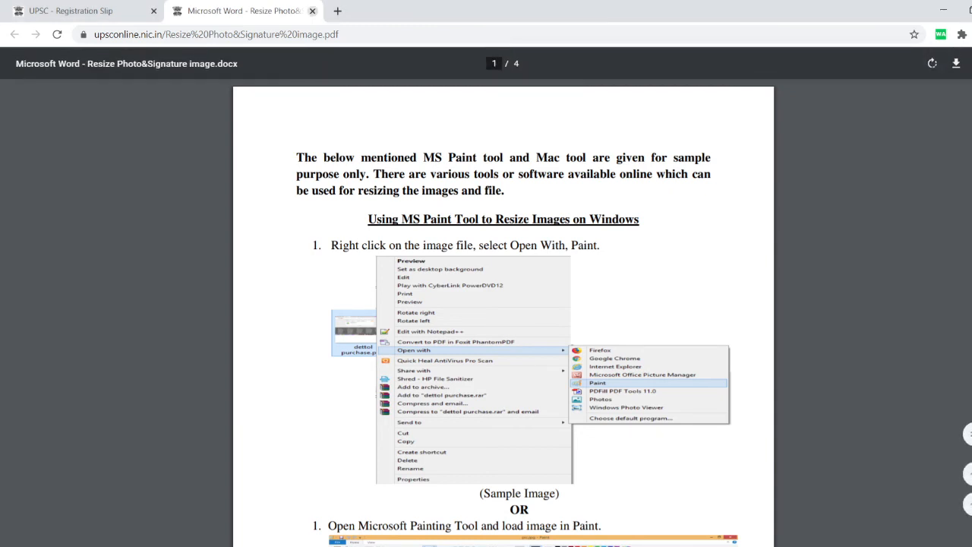
click(312, 11)
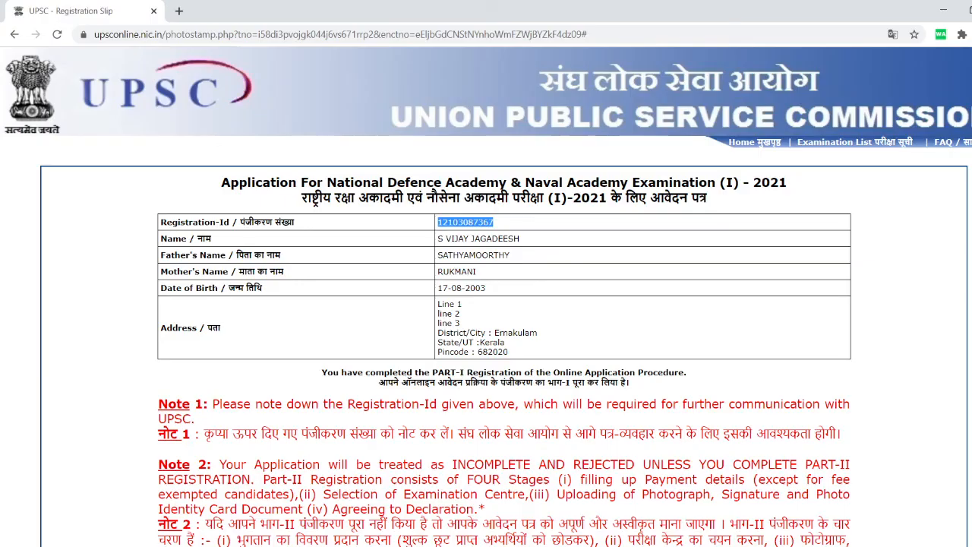